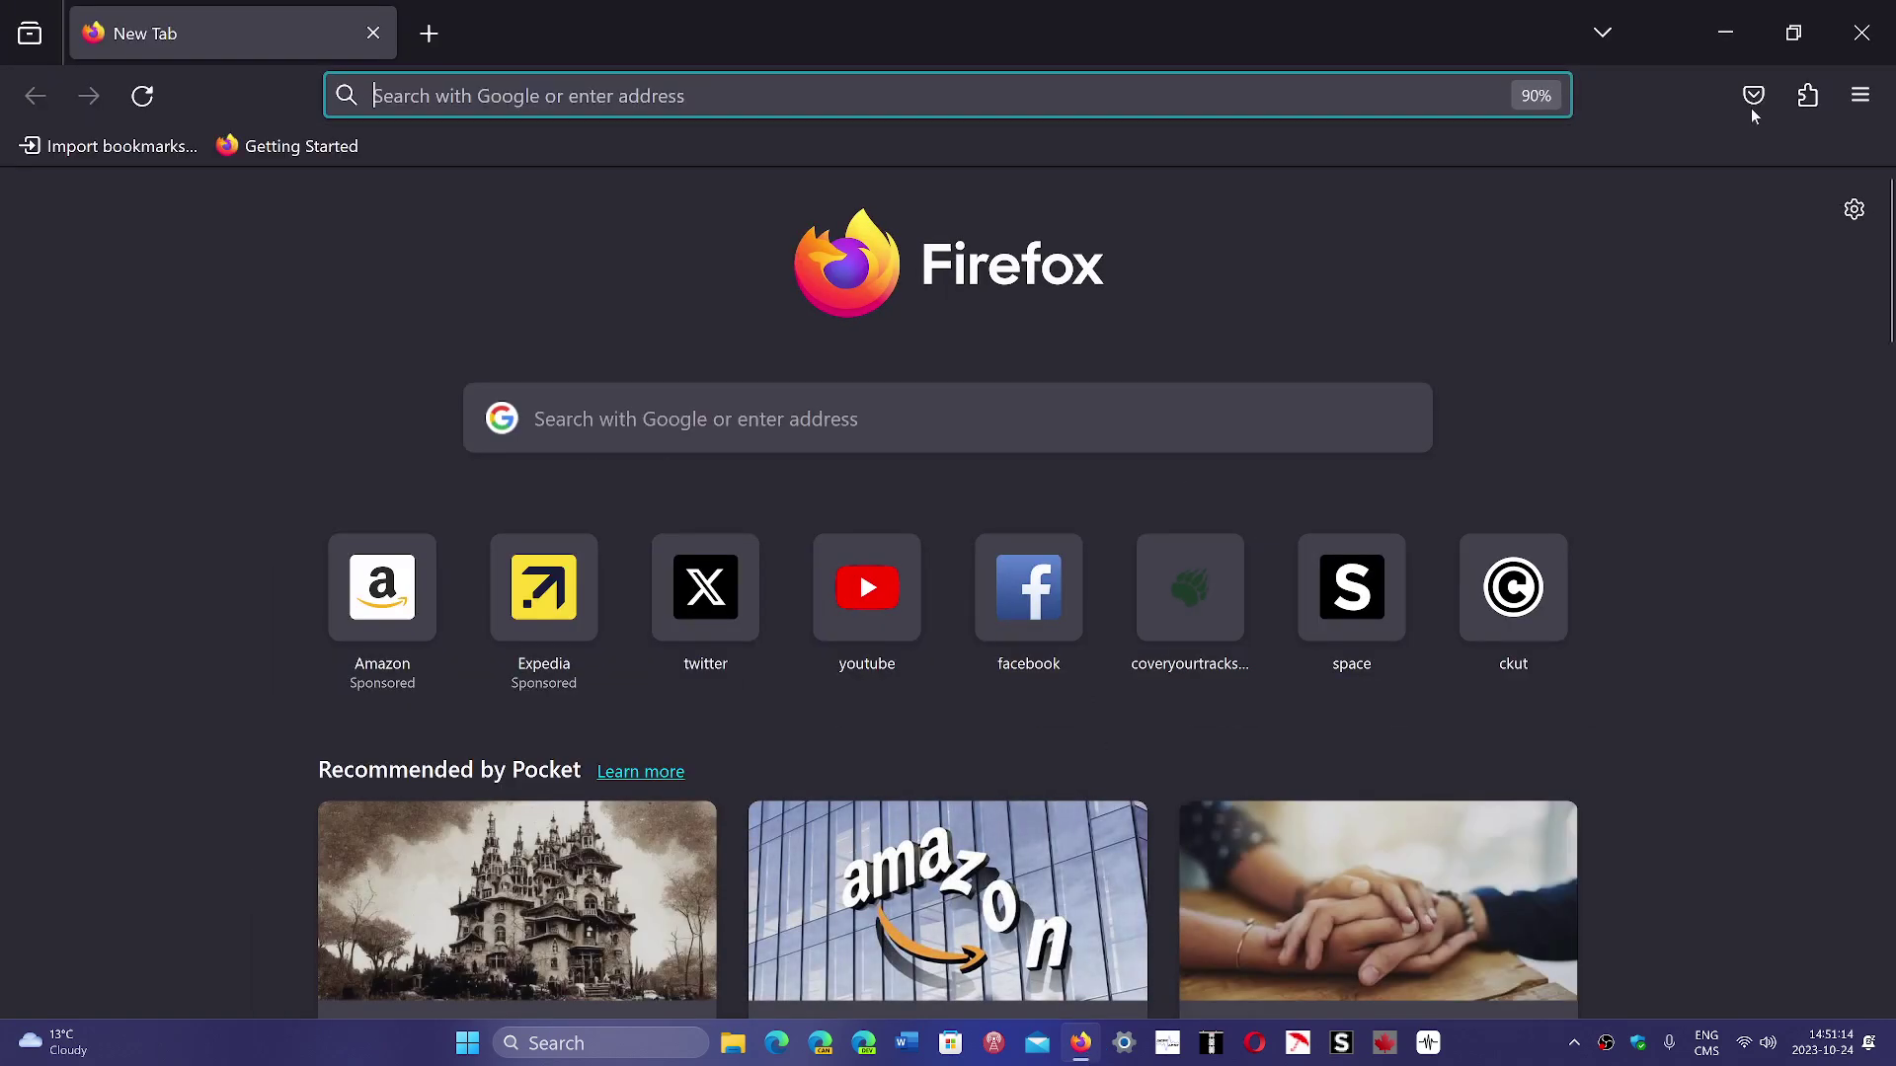
# - Open About Firefox from the Help menu to confirm version 119.0 is up to date
pyautogui.click(1865, 97)
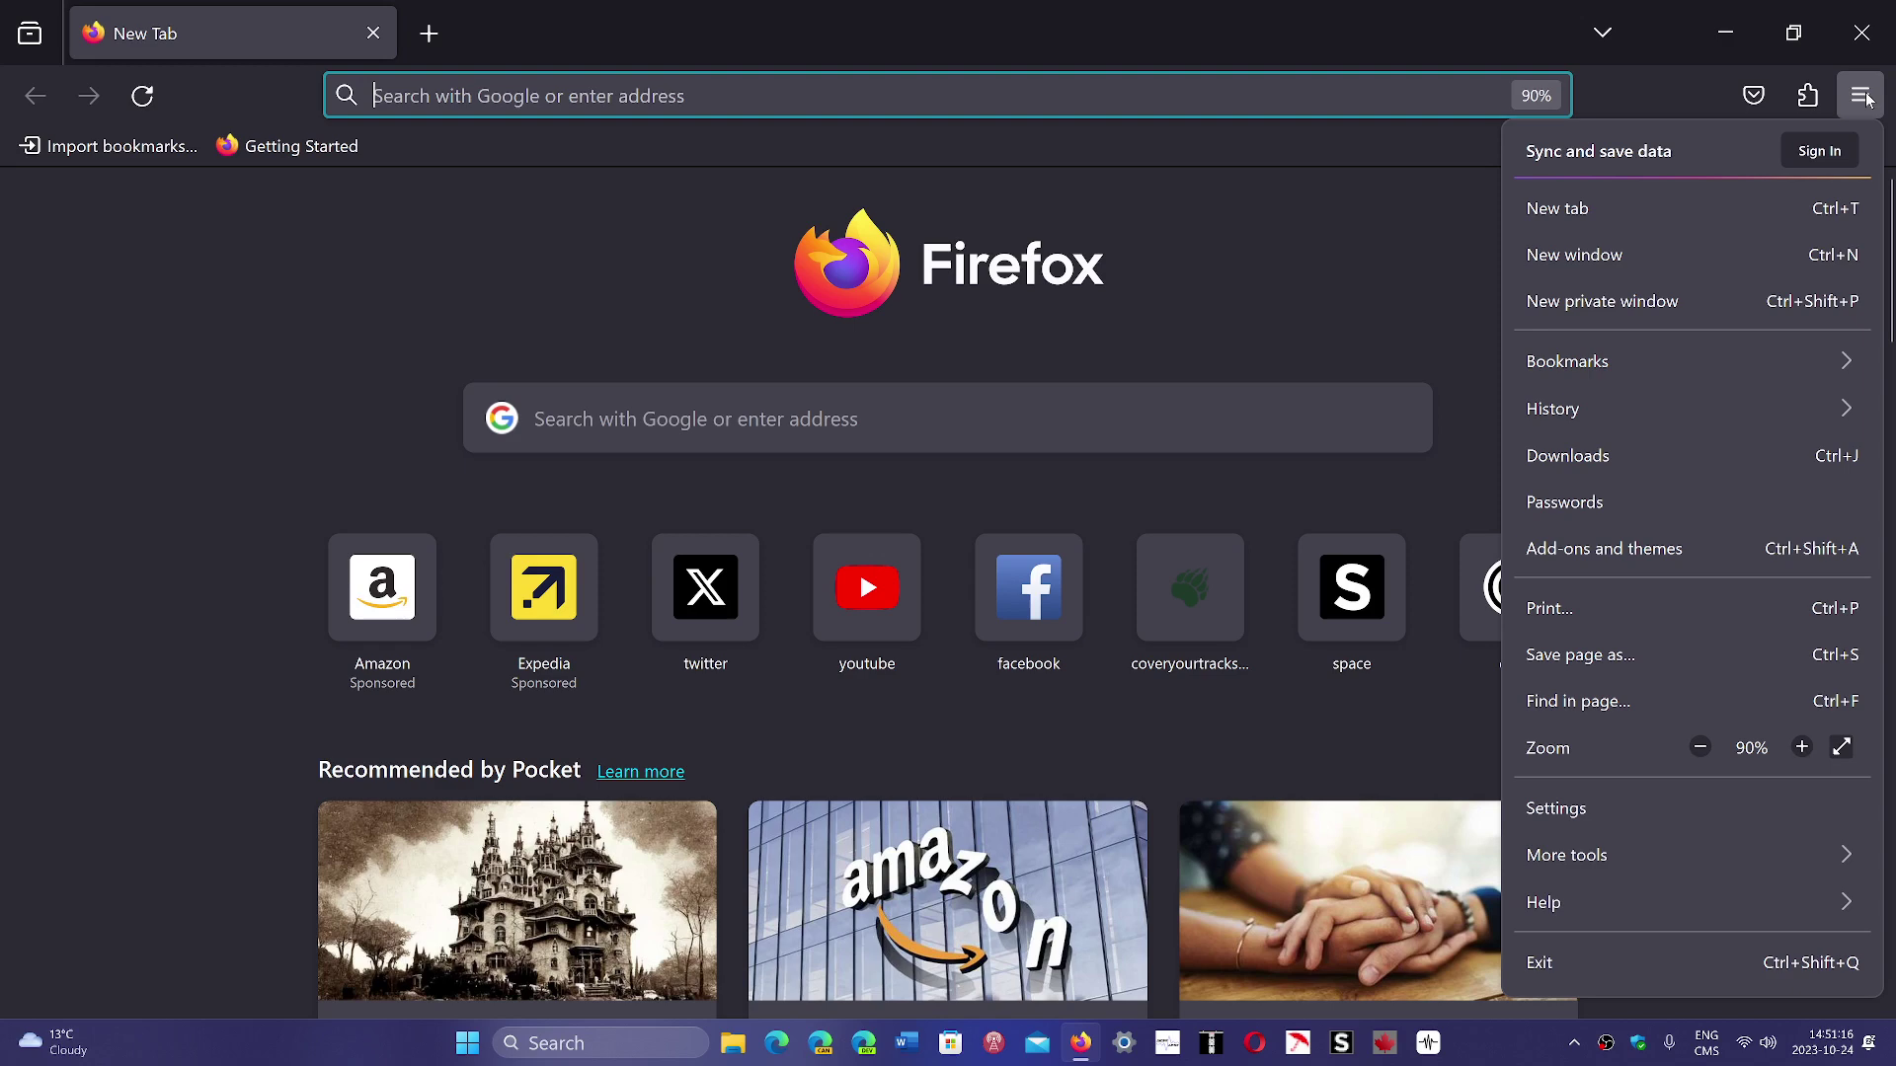
pyautogui.click(1625, 909)
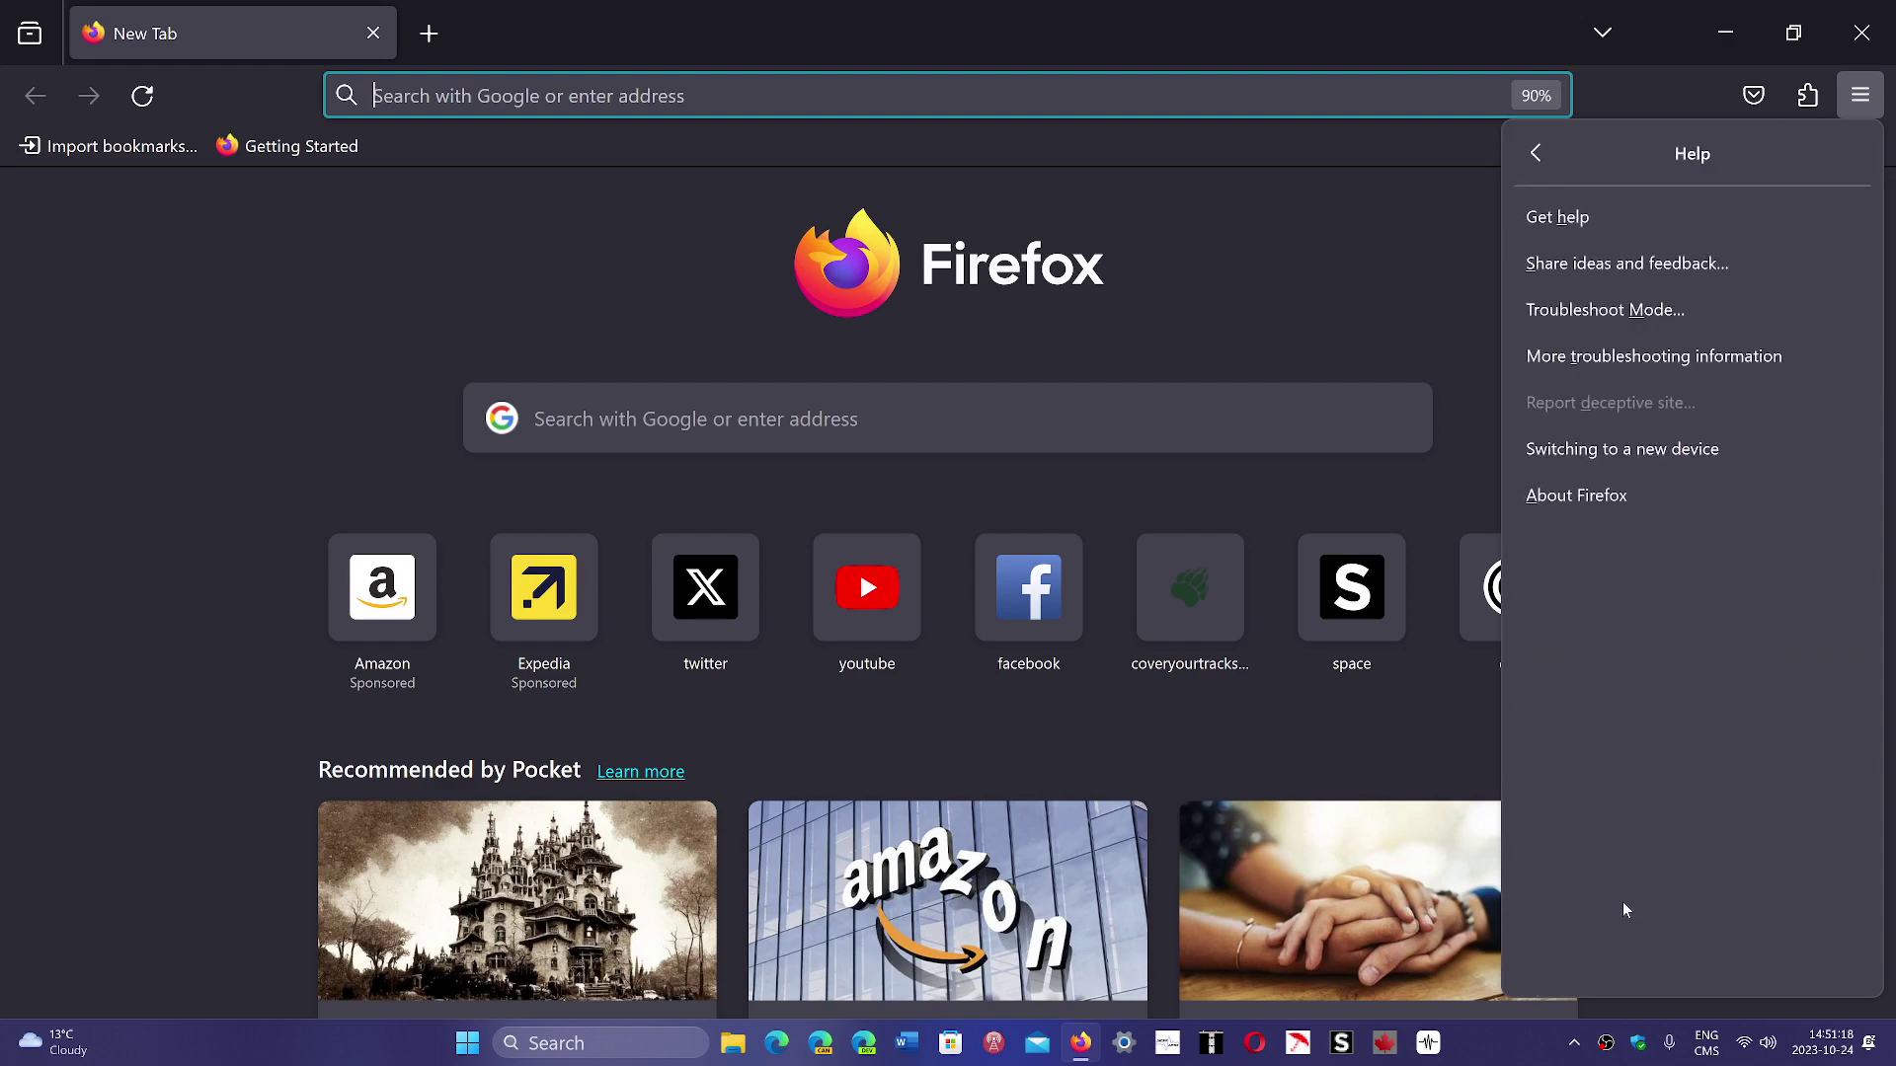
pyautogui.click(1602, 495)
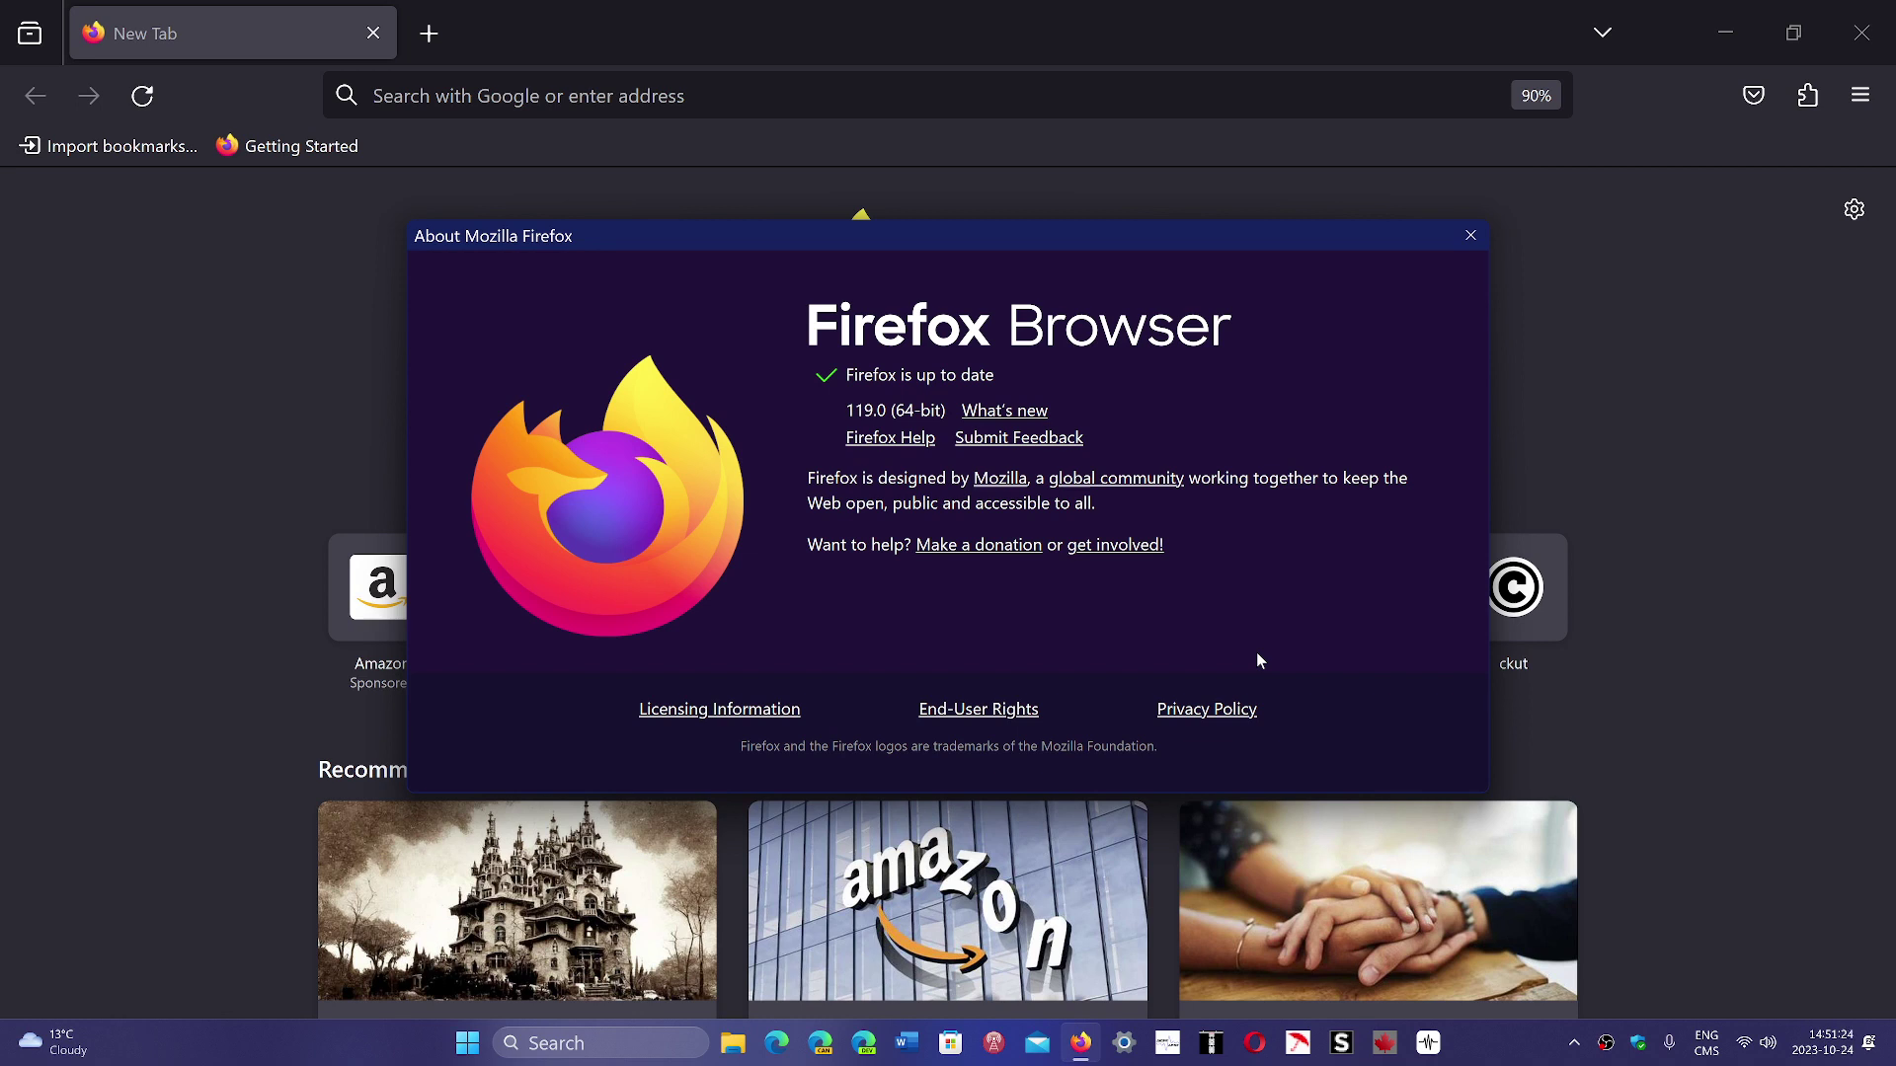
# - Close the About window, open X and Space.com from new-tab shortcuts, and dismiss Space.com's newsletter popup
pyautogui.click(1470, 235)
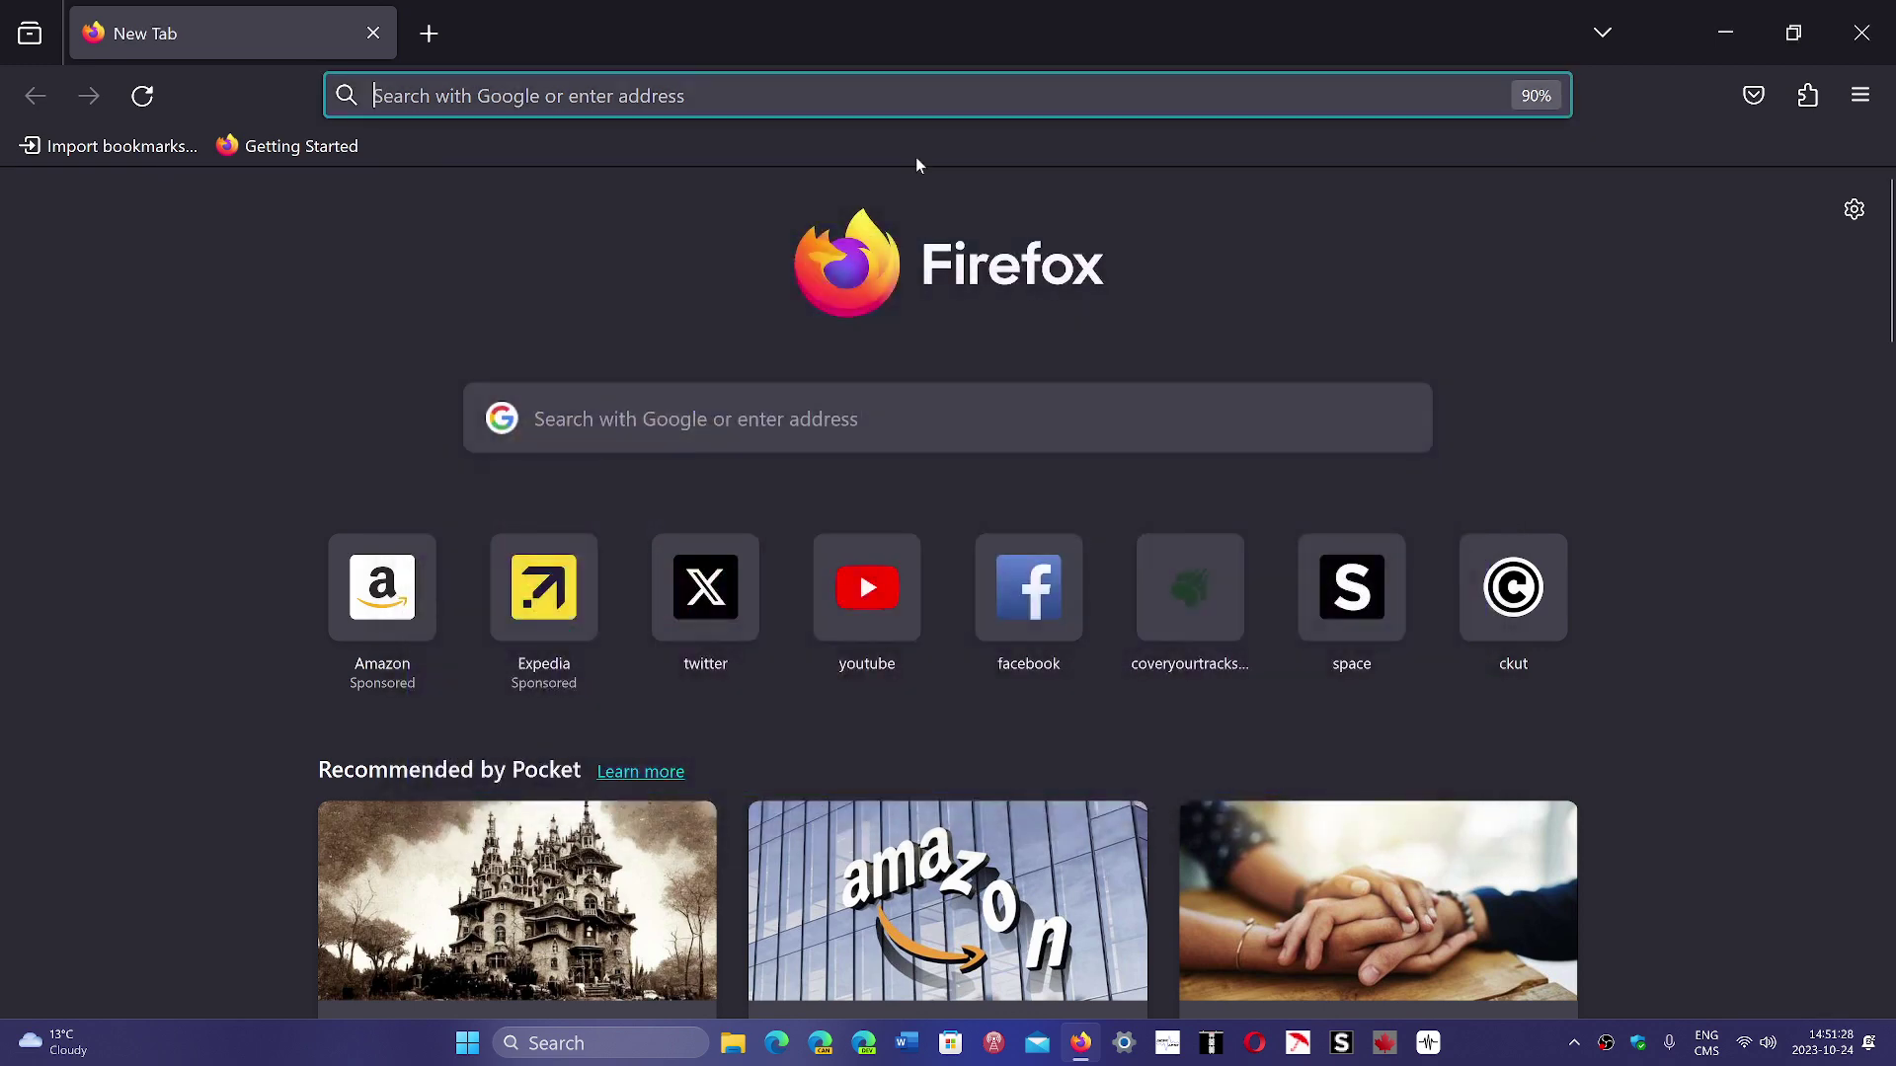
pyautogui.click(431, 31)
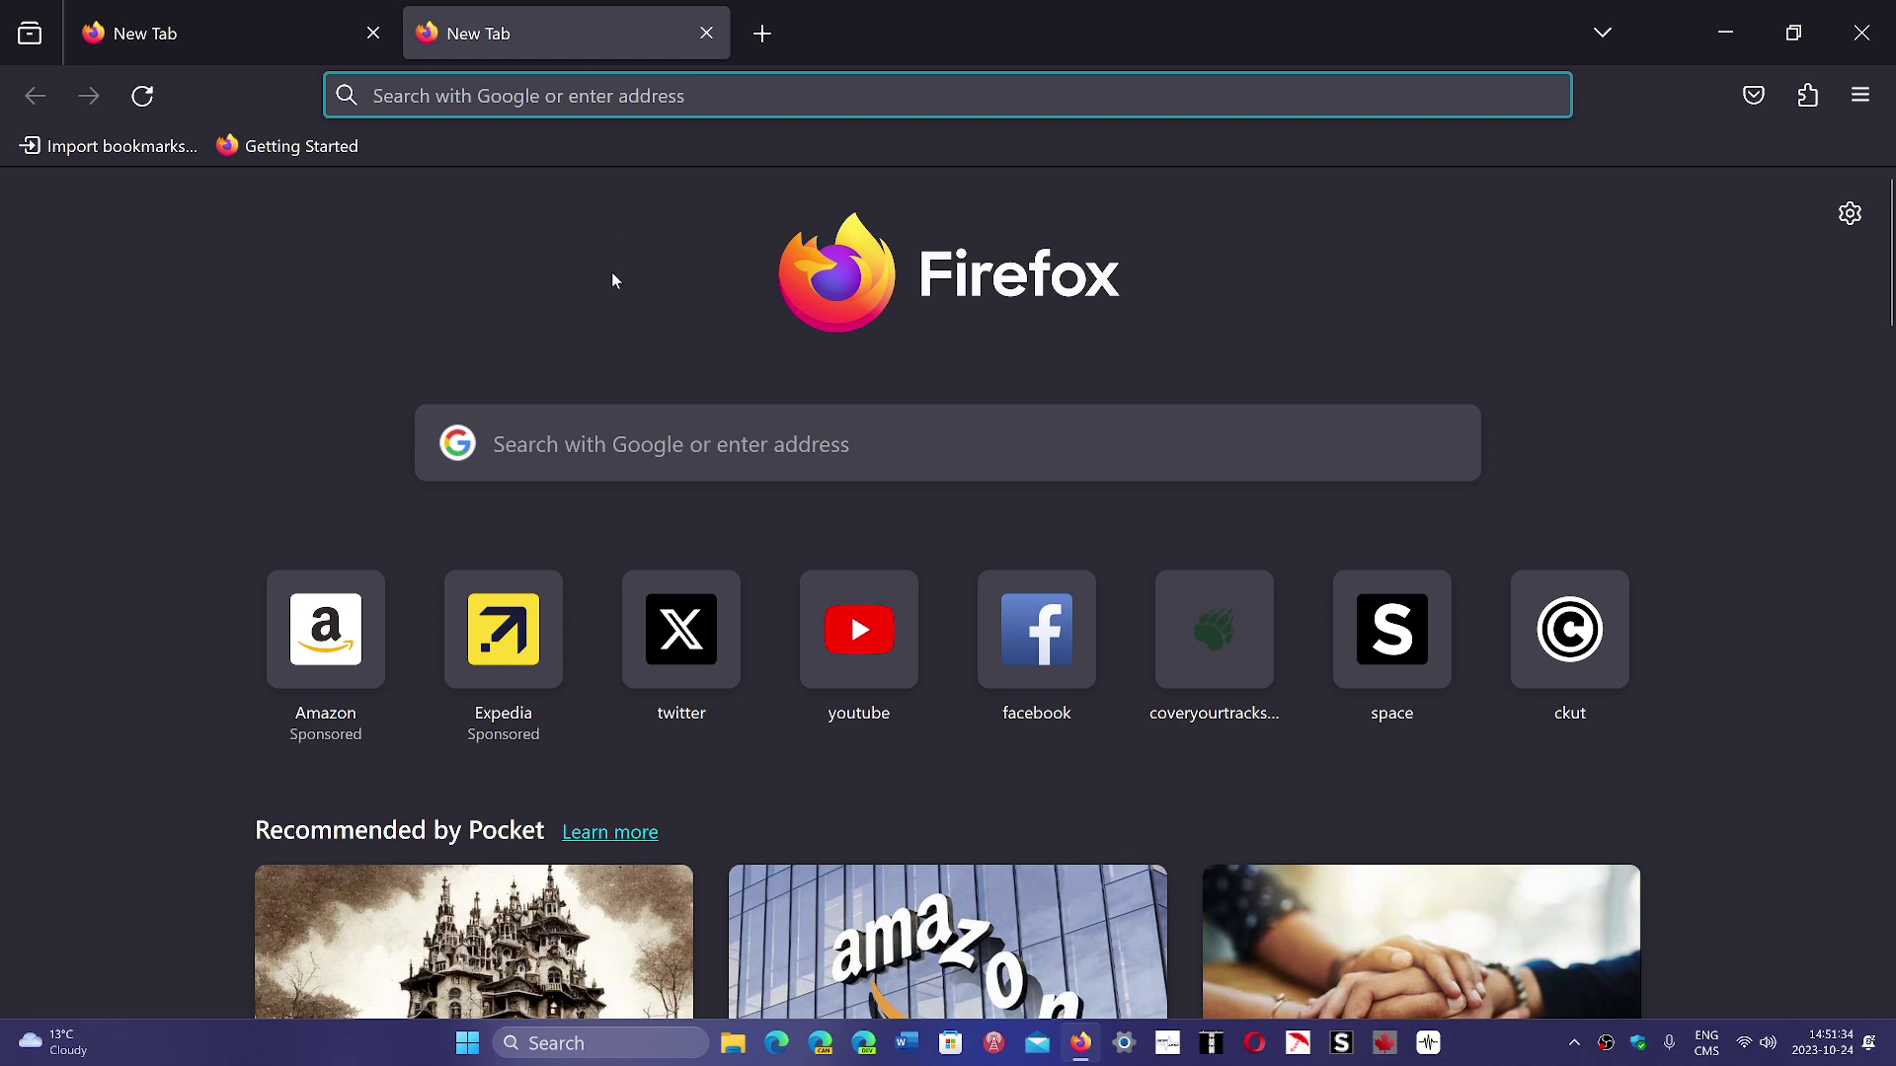
pyautogui.click(665, 637)
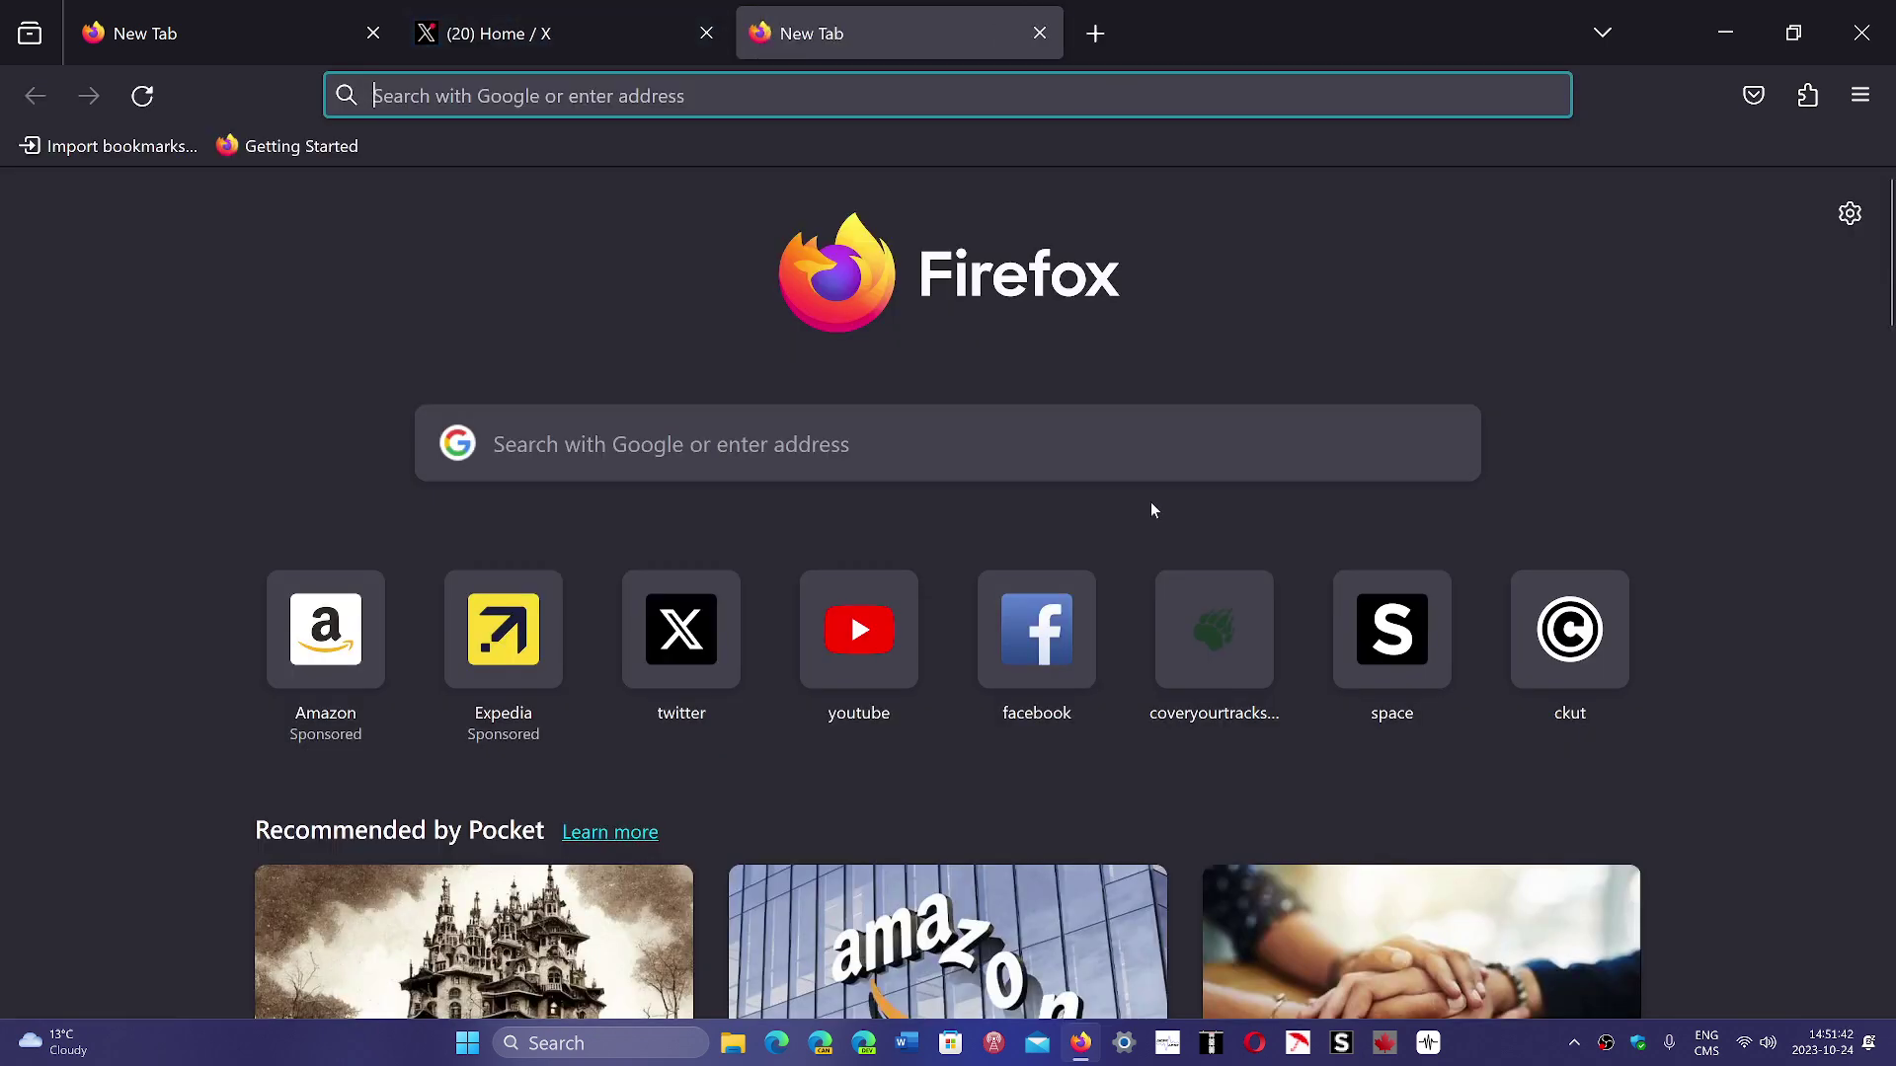
pyautogui.click(1396, 622)
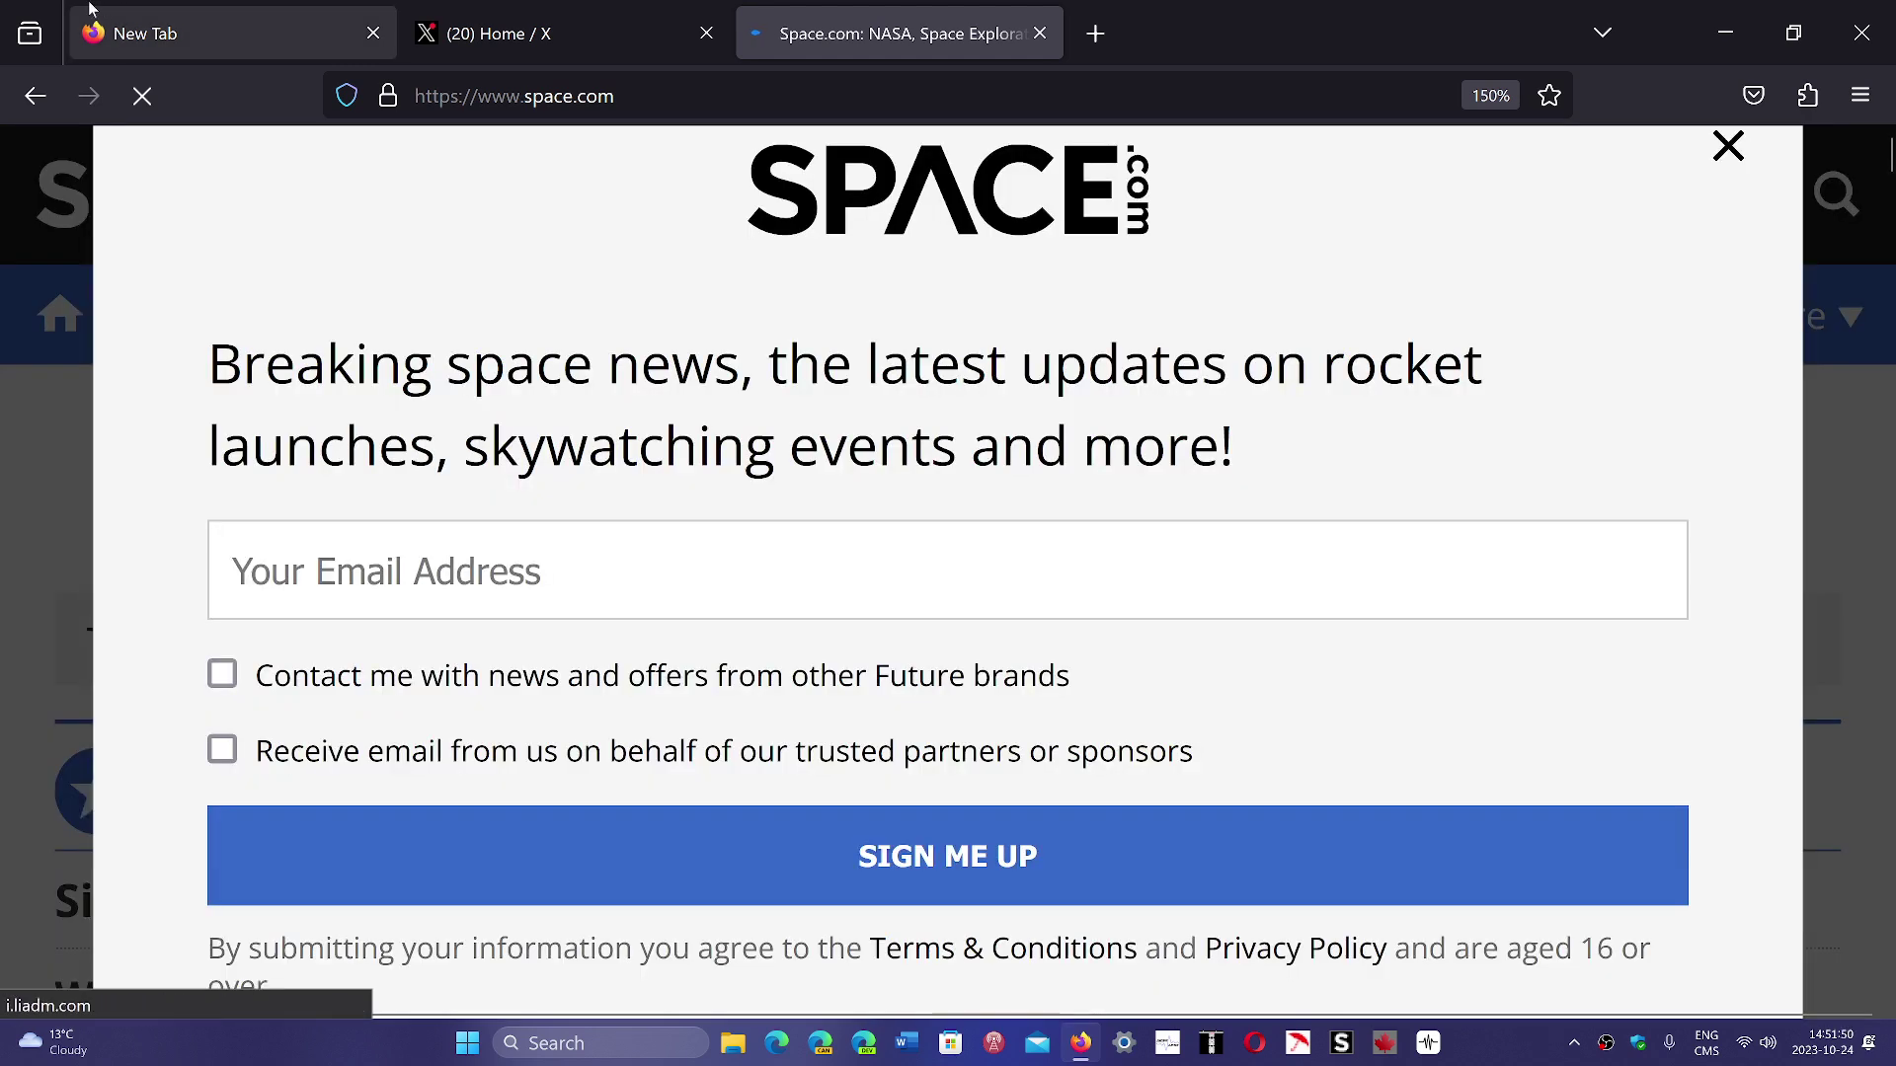
pyautogui.click(1728, 154)
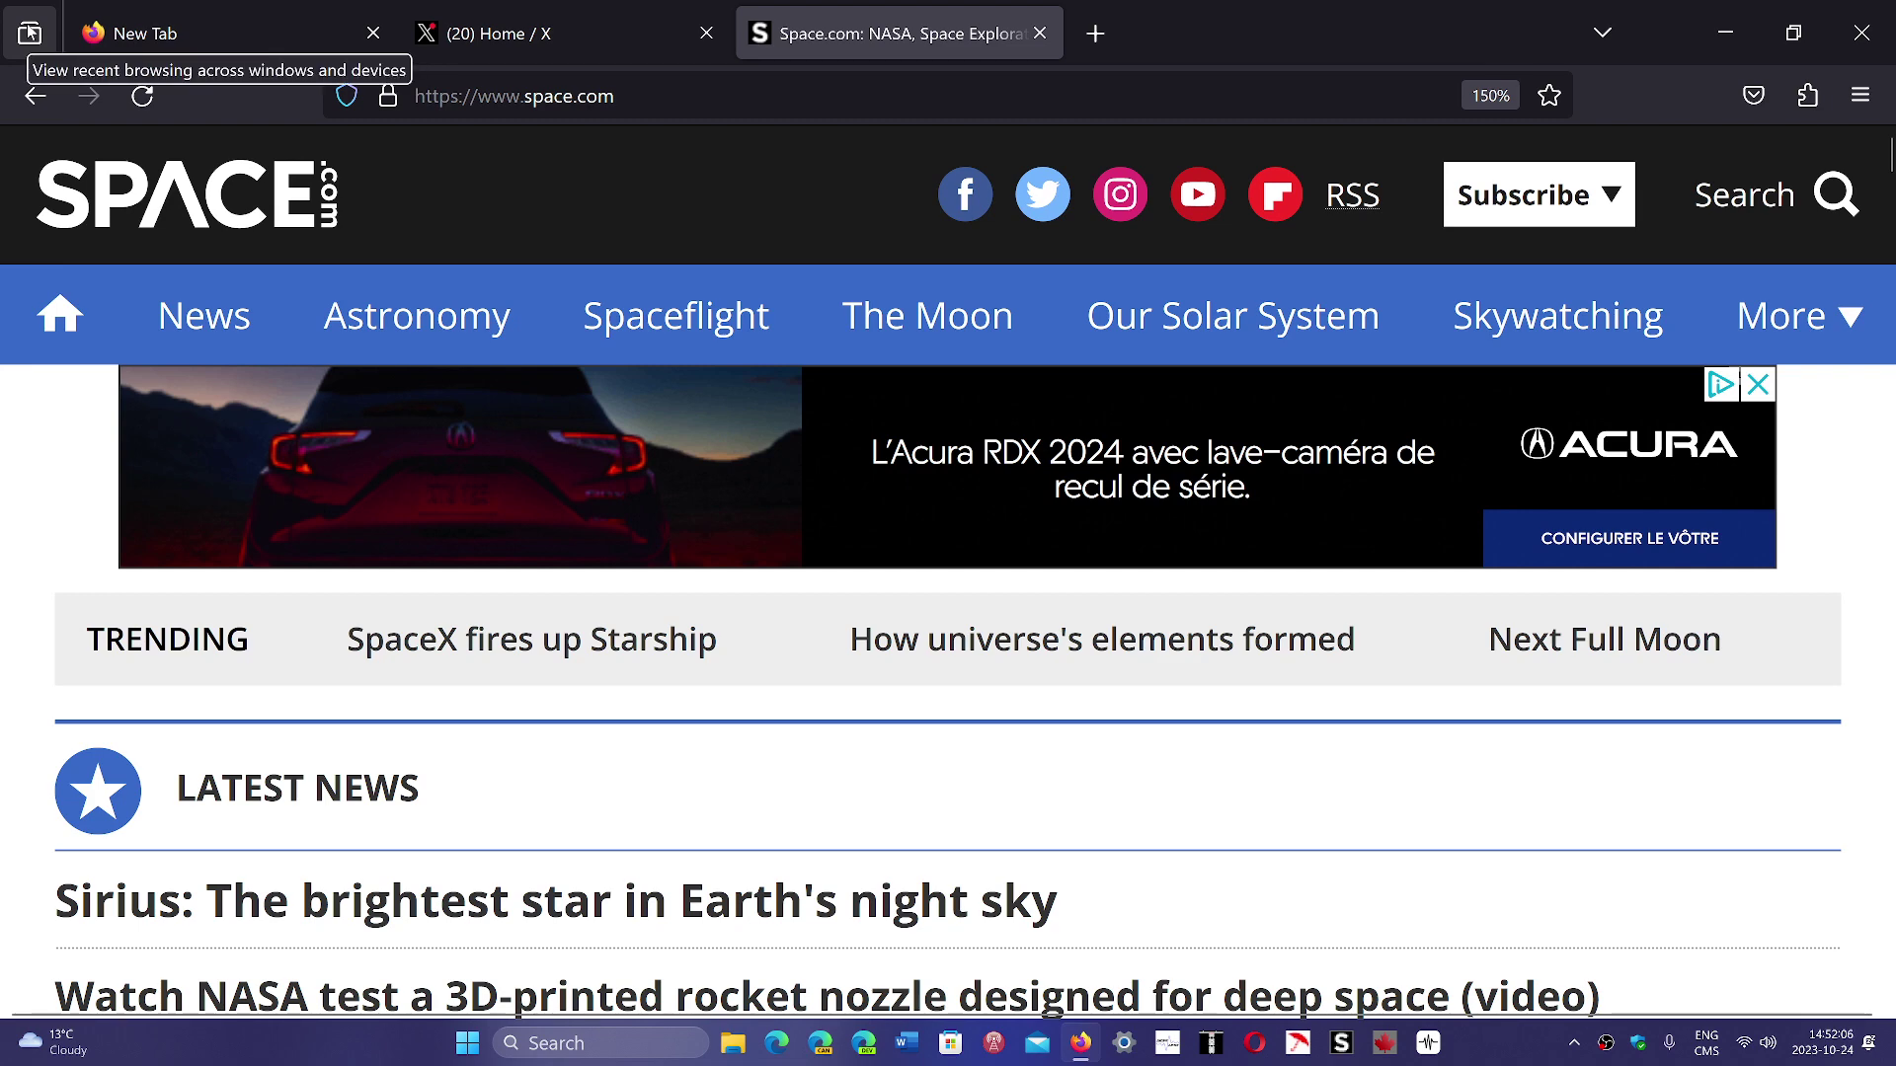
# - Browse Firefox View's recent browsing, open tabs, recently closed and other-devices sections, then return to New Tab
pyautogui.click(29, 31)
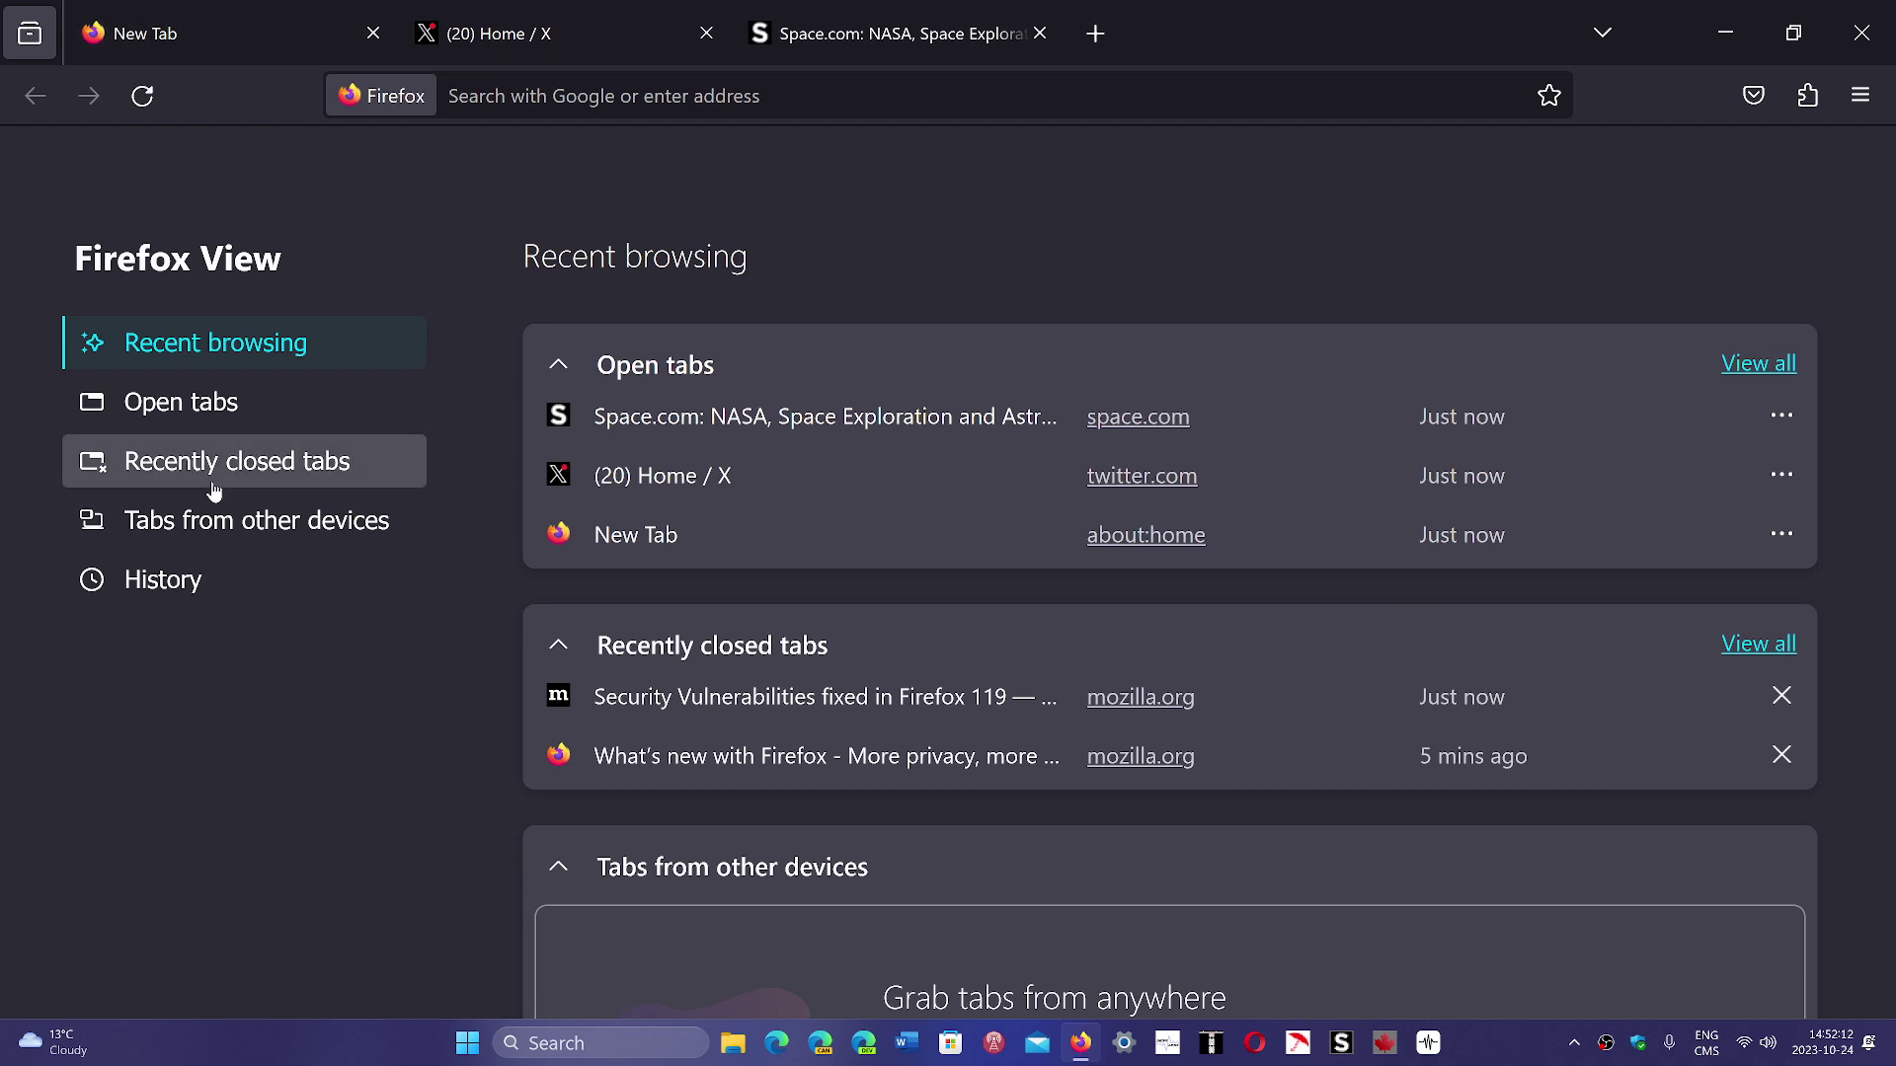
pyautogui.click(209, 412)
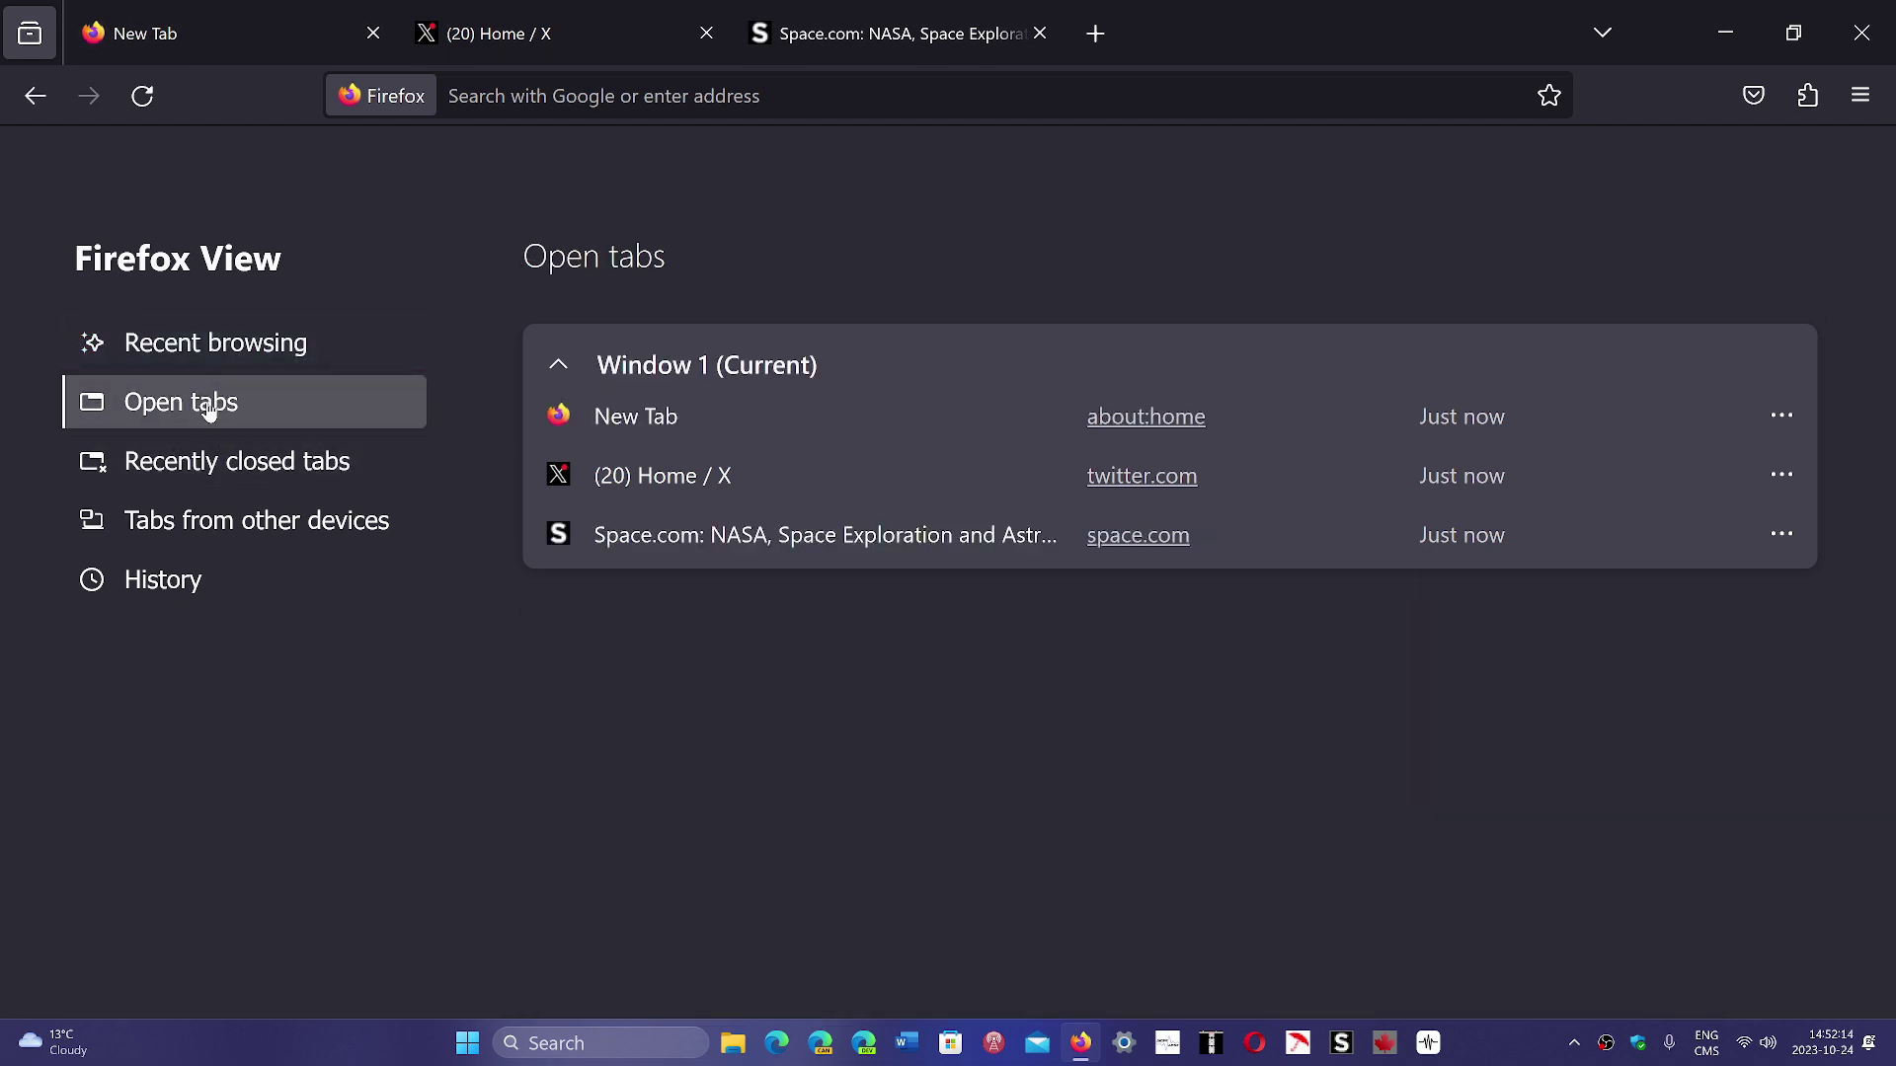
pyautogui.click(217, 465)
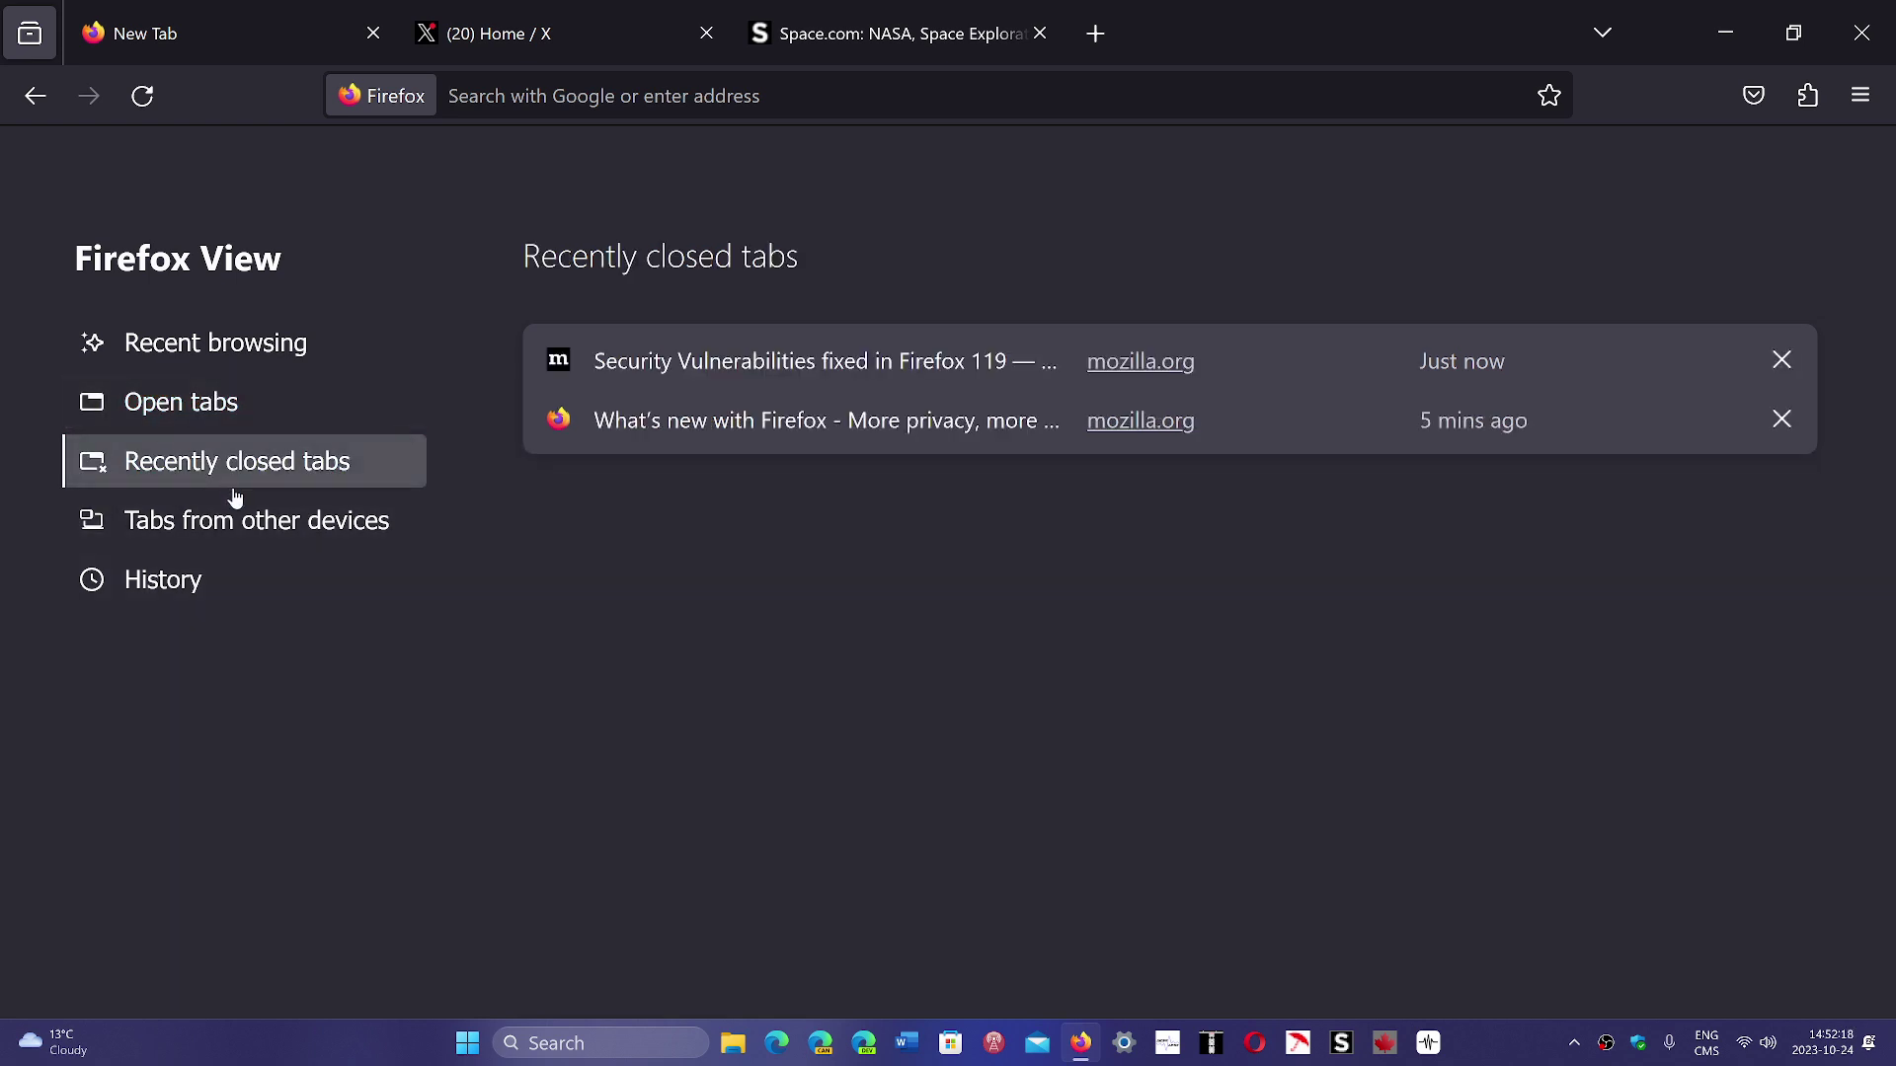
pyautogui.click(233, 527)
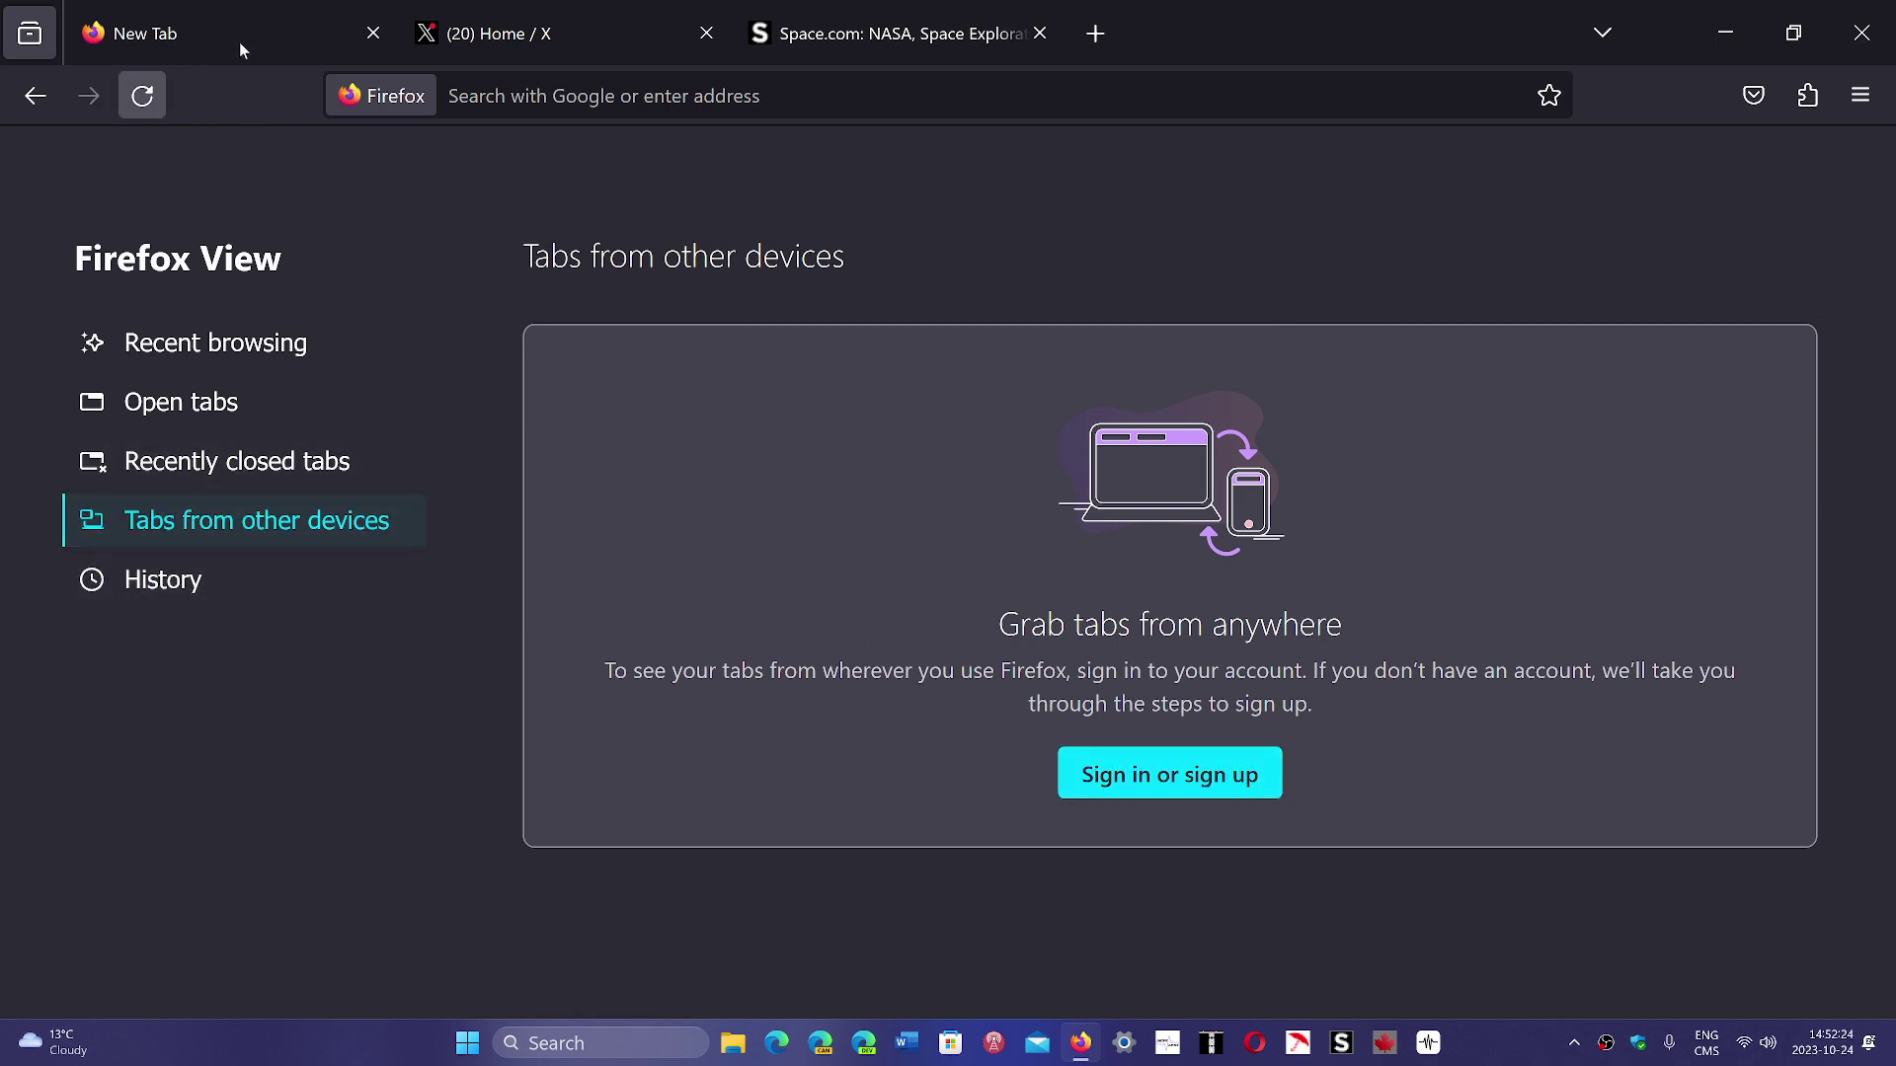
pyautogui.click(271, 34)
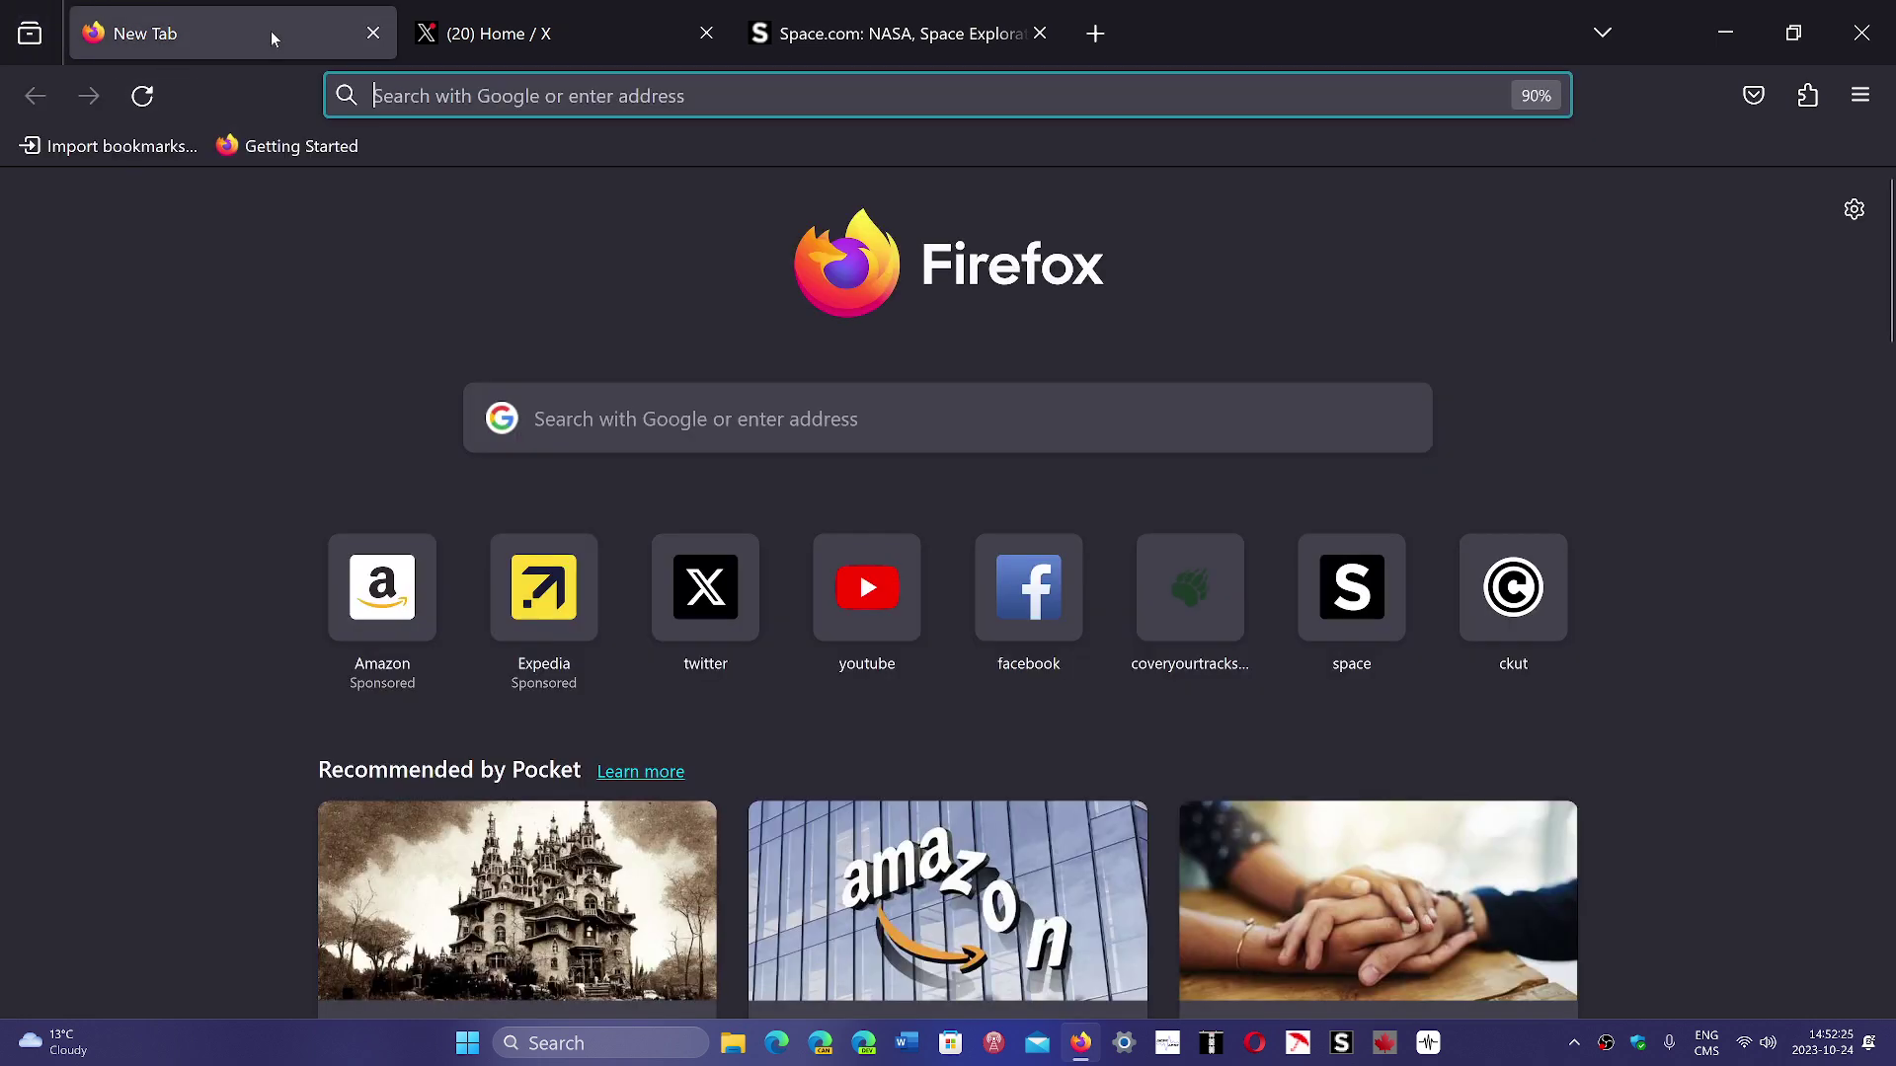
# - Switch to the X home page tab, then to the Space.com tab
pyautogui.click(537, 34)
pyautogui.click(842, 32)
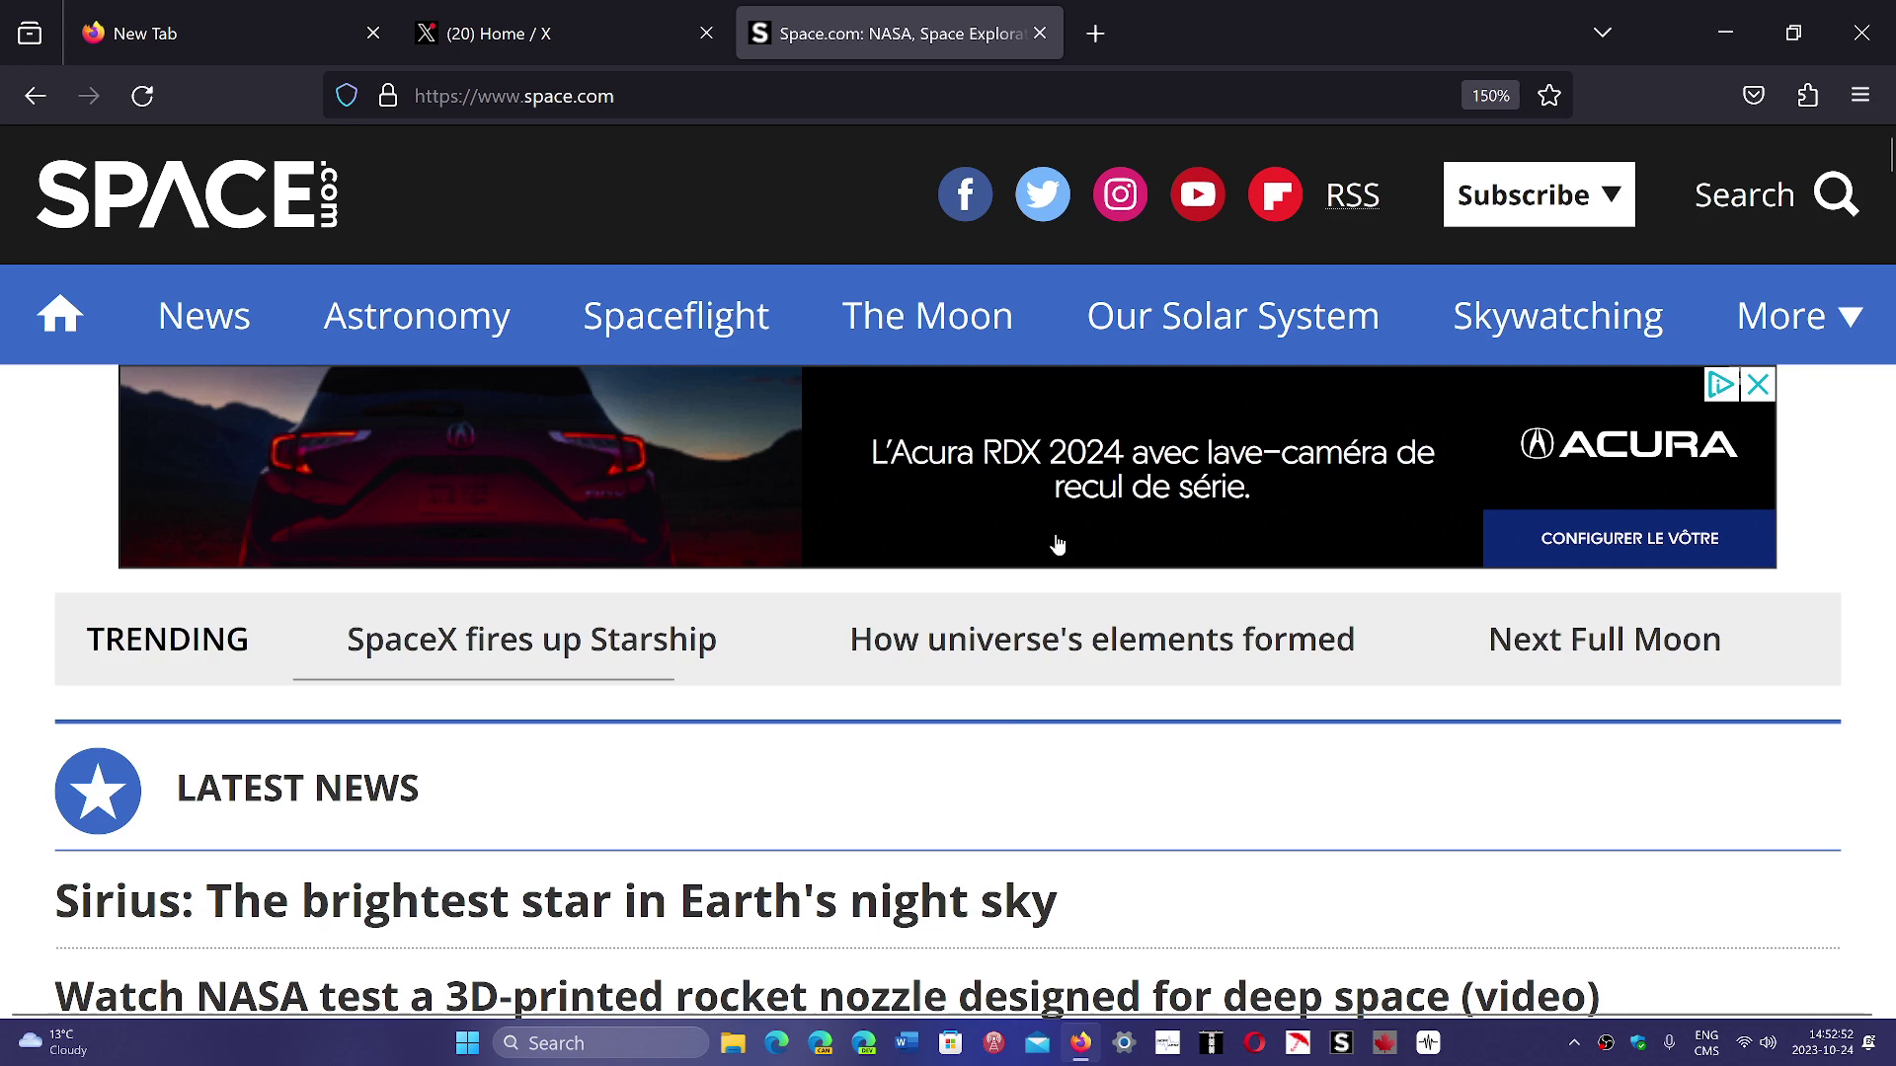
pyautogui.scroll(-5, 1059, 545)
pyautogui.scroll(5, 1059, 546)
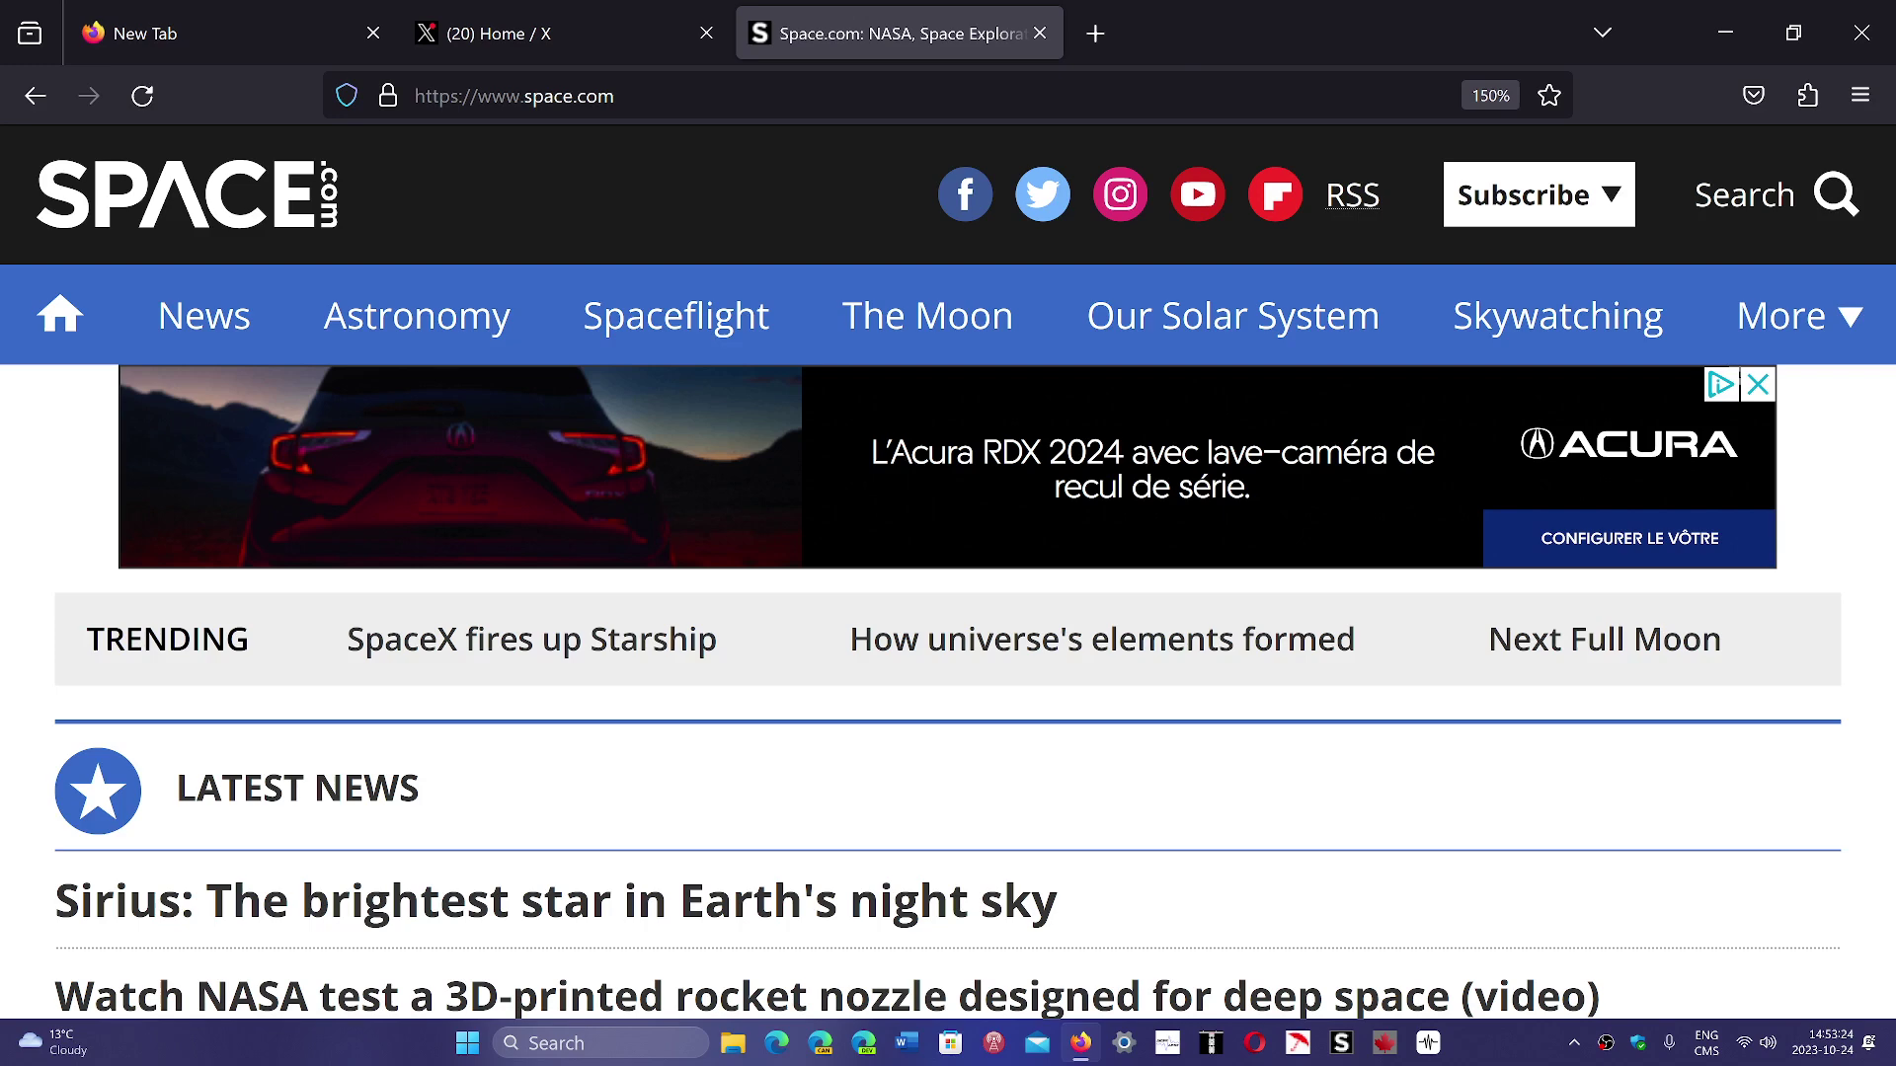
# - Close the Space.com and X tabs, leaving only the new-tab page, then click the taskbar
pyautogui.click(1038, 34)
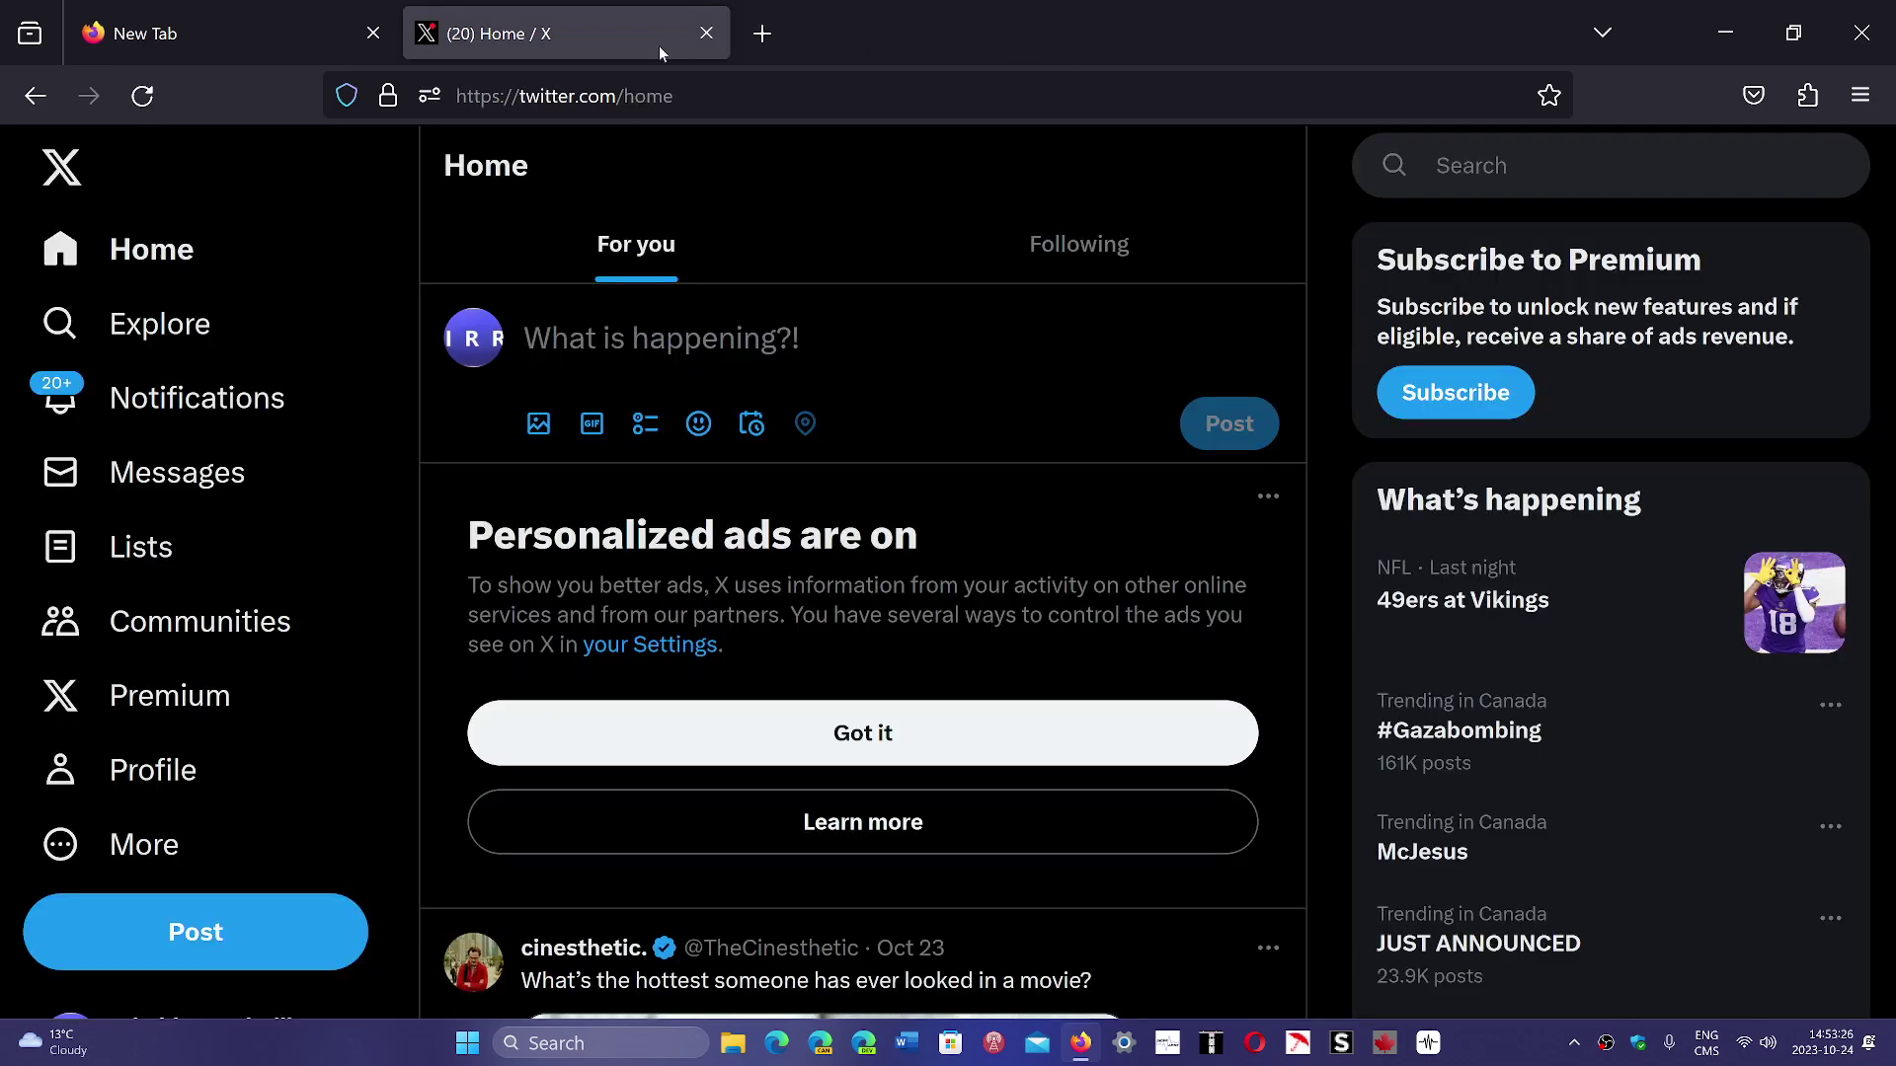
pyautogui.click(707, 33)
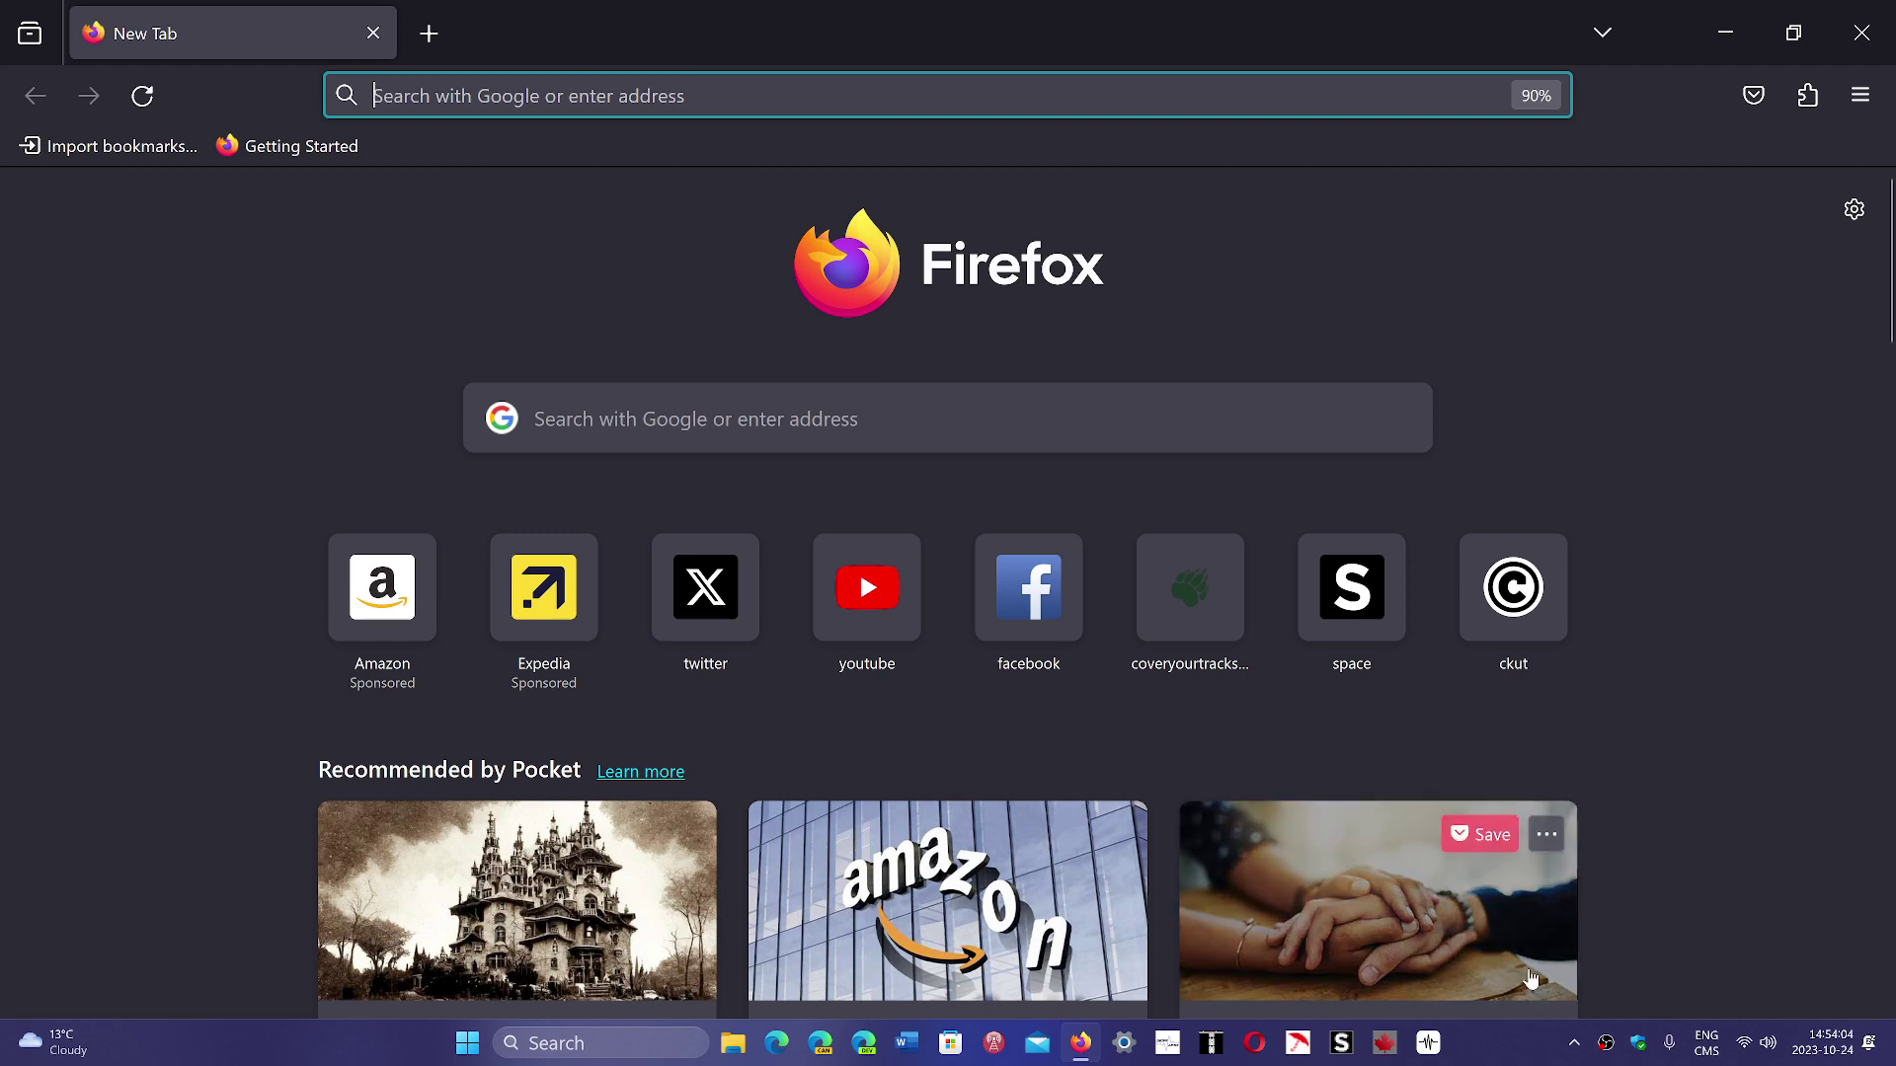
pyautogui.click(1499, 1055)
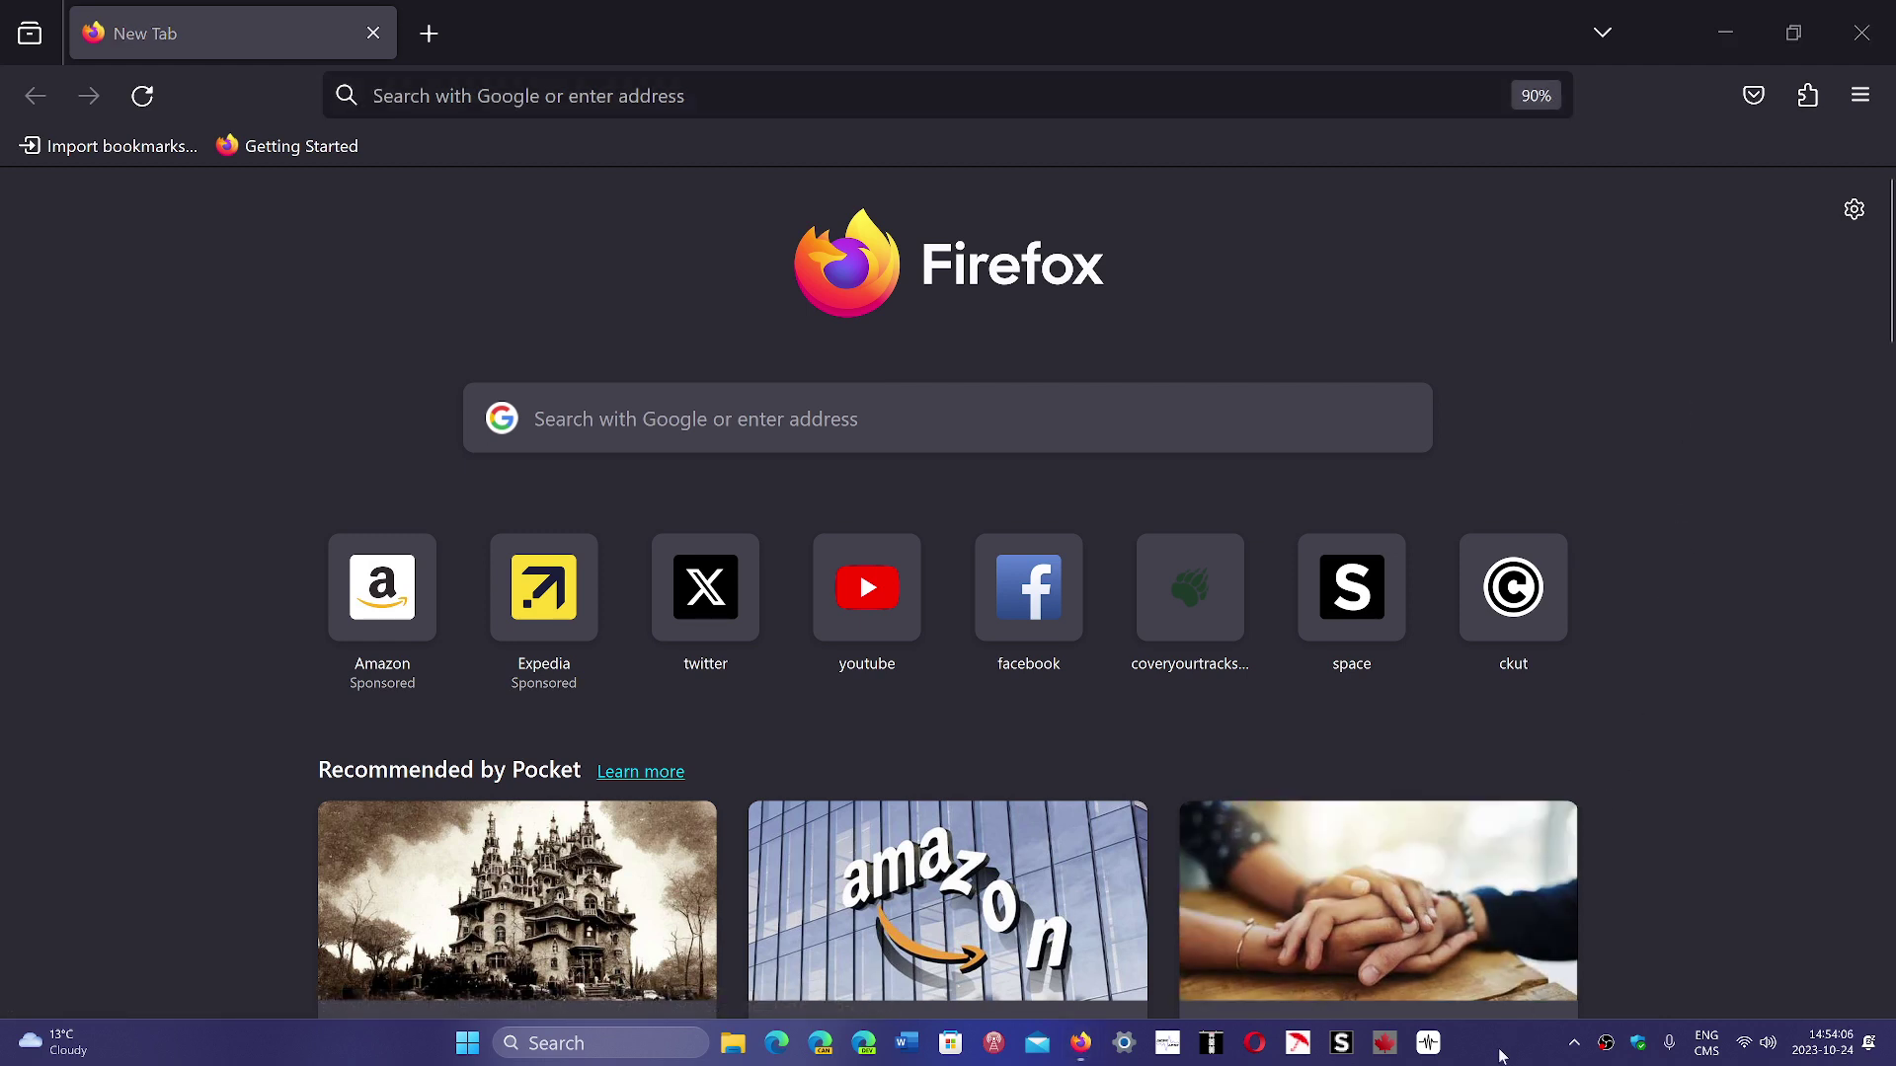